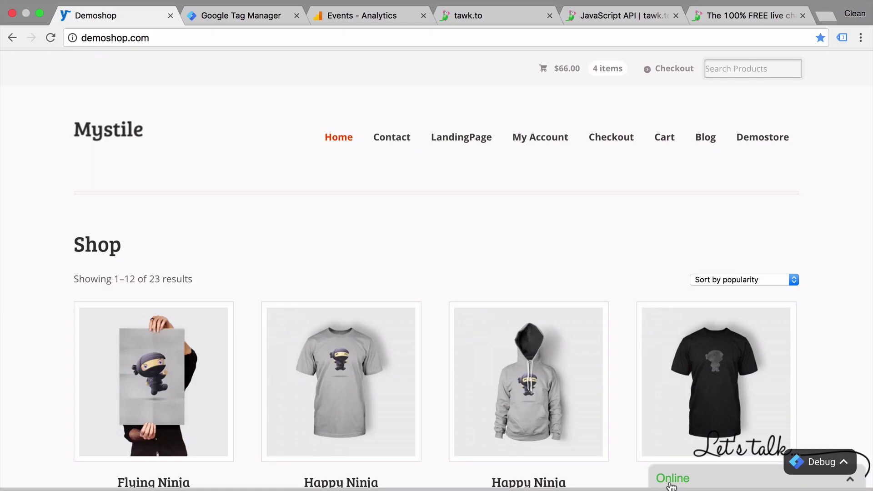
Send 'hello' from the Demoshop chat widget and join the incoming chat in tawk.to.
left_click(672, 485)
type("hello")
key("Return")
left_click(485, 12)
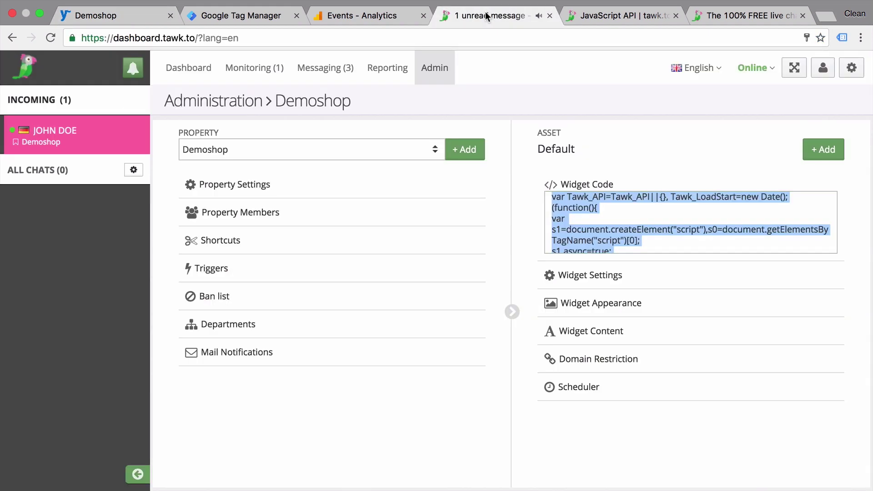
left_click(57, 138)
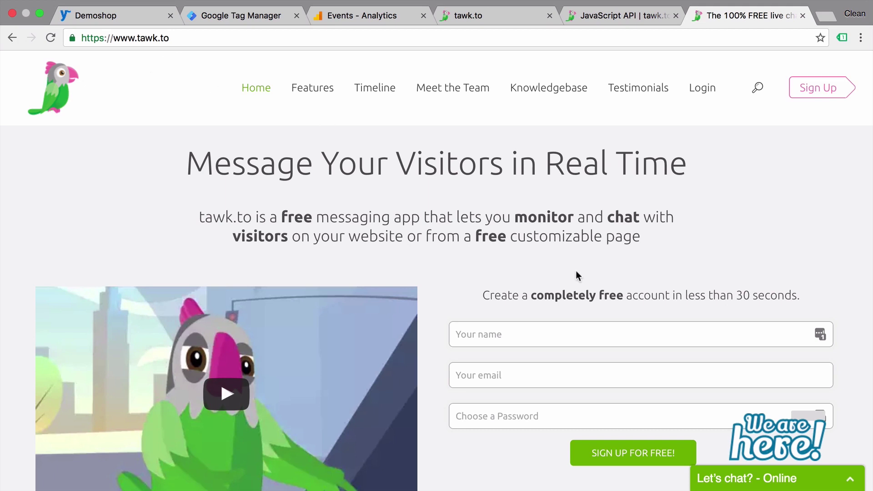
Check the prefilled pre-chat form, then review the Demoshop property's widget code in tawk.to Admin.
scroll(576, 271, "down", 4)
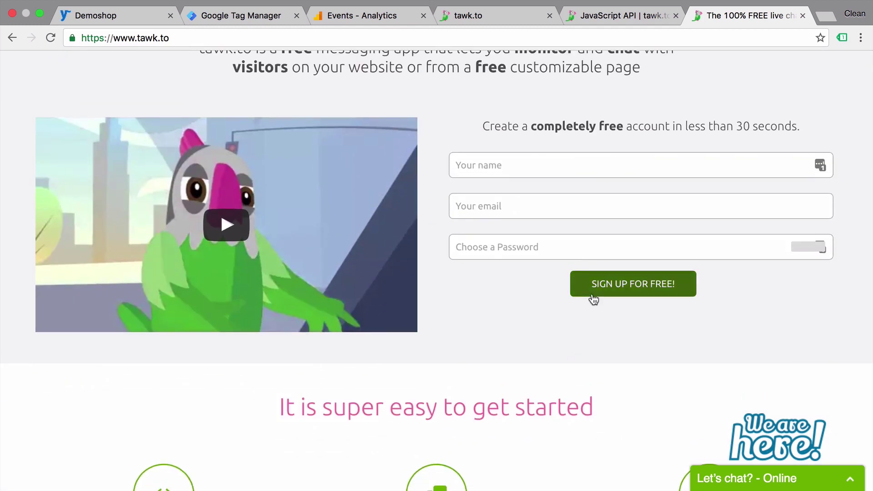
left_click(773, 483)
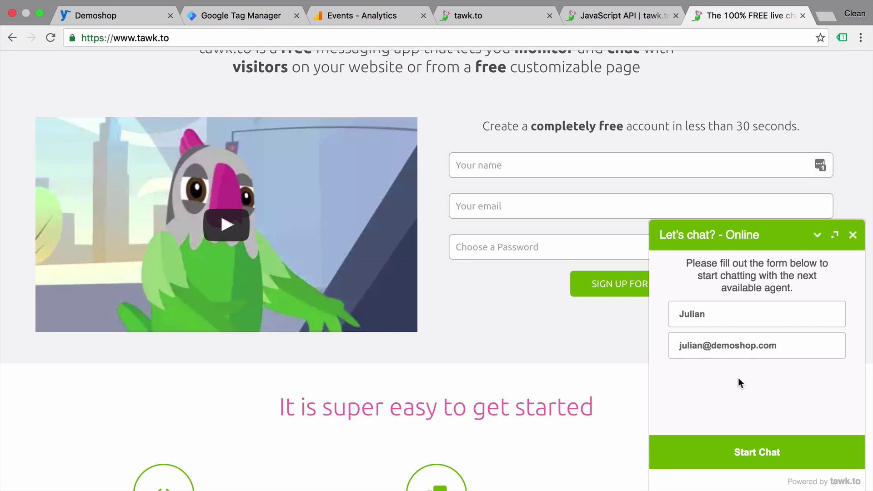
left_click(488, 16)
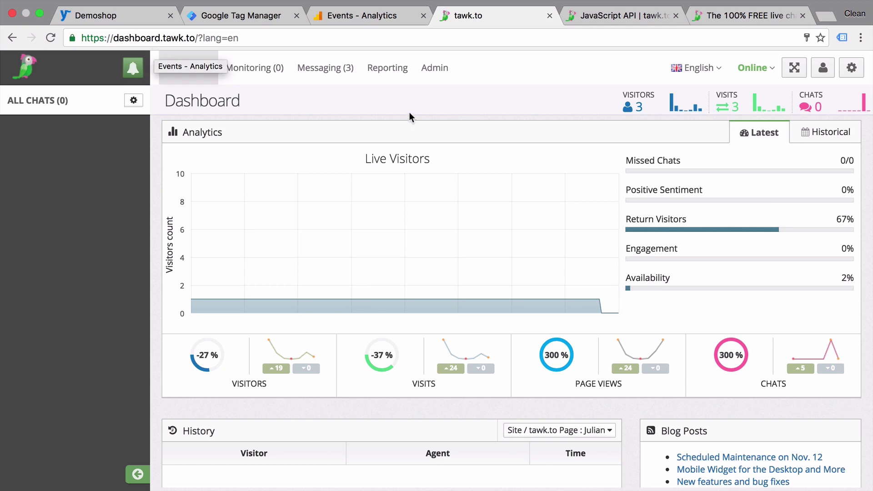
left_click(445, 78)
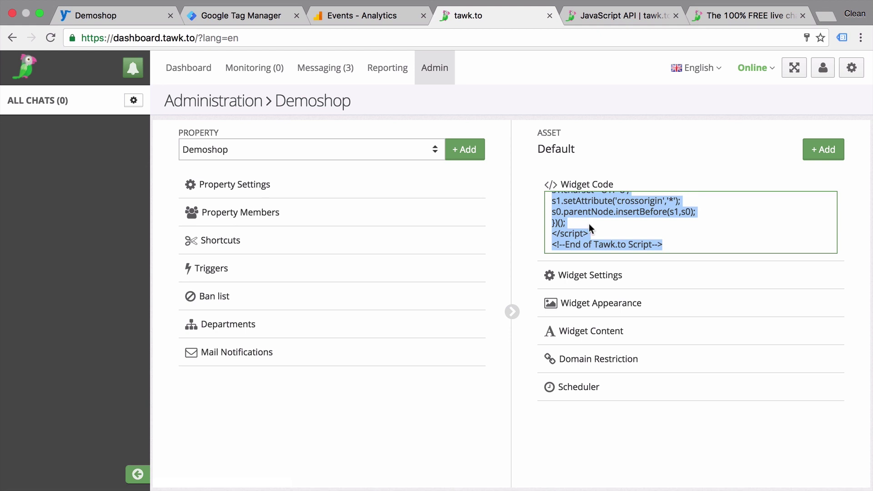
scroll(590, 227, "up", 5)
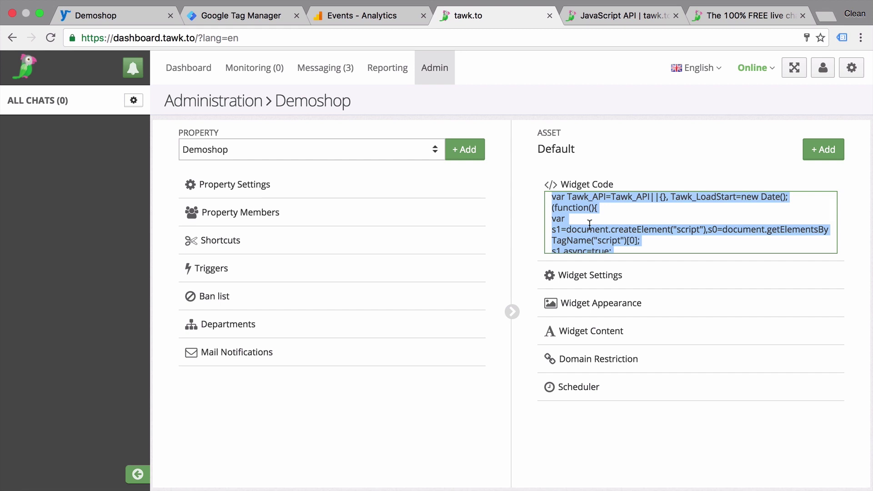
left_click(91, 22)
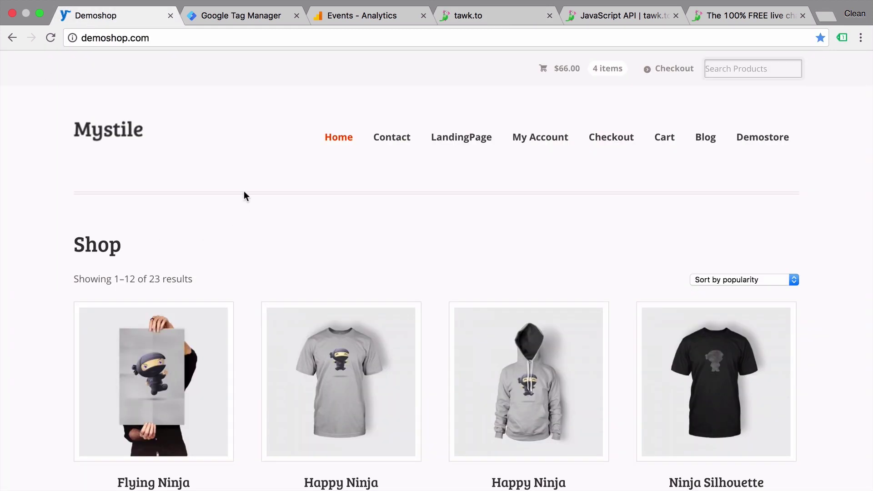
Create a new Custom HTML tag named 'Tawk.to - Widget - All Pages'.
left_click(234, 16)
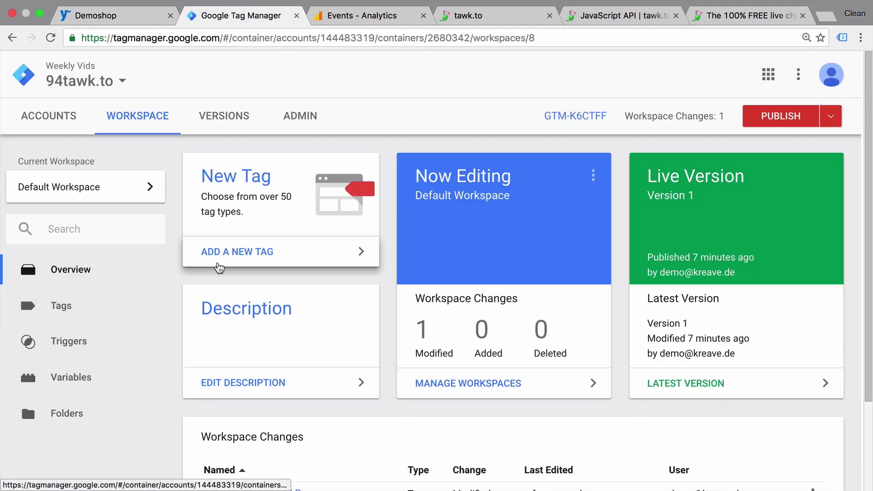
left_click(217, 267)
left_click(152, 76)
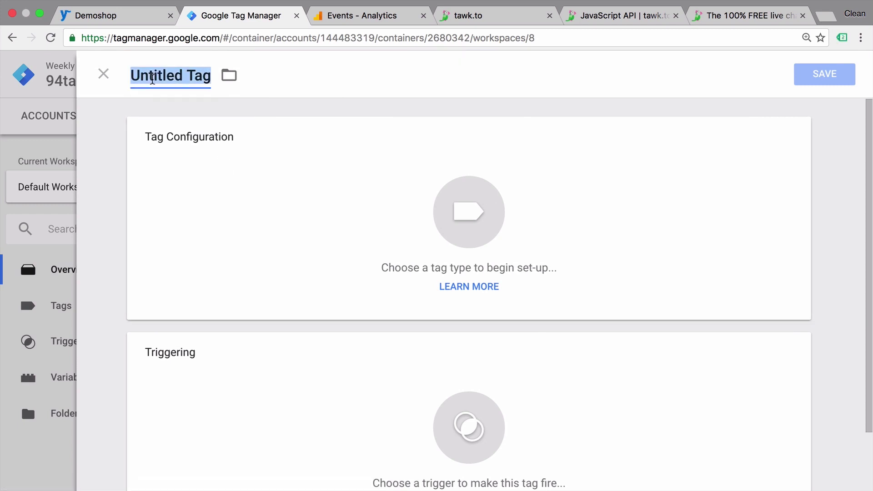
type("Tawk.to")
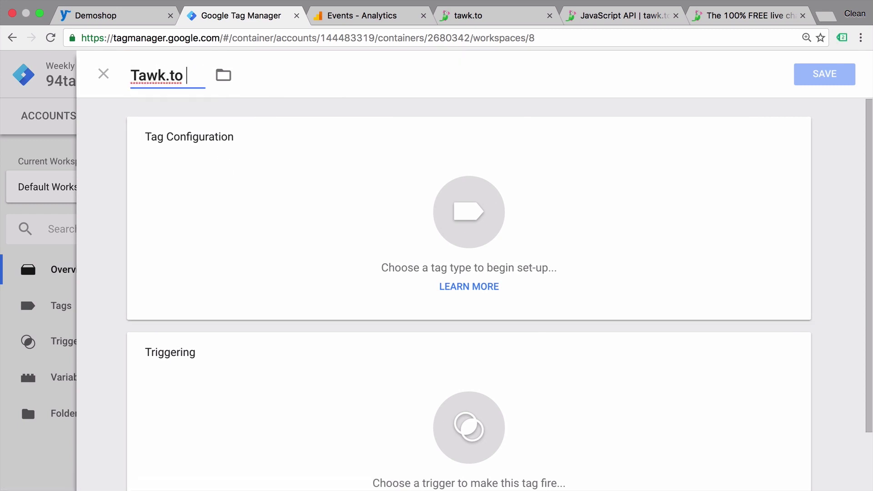
type(" - Widget - All Pages")
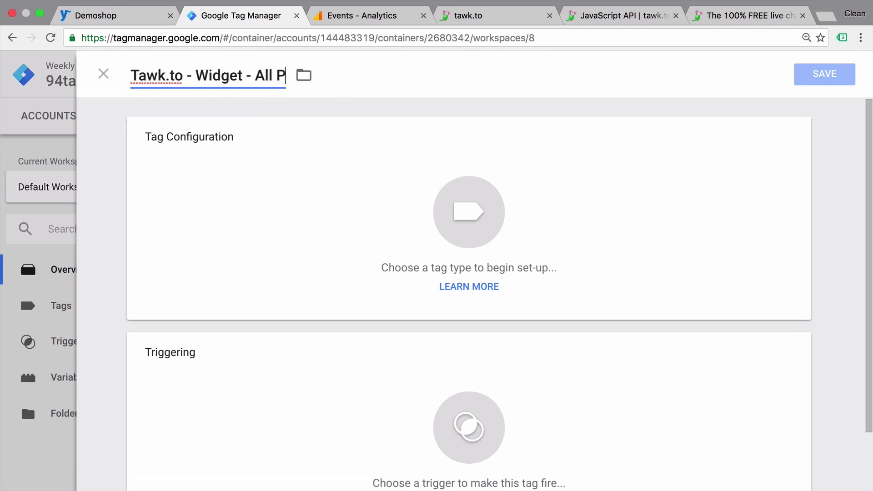
left_click(255, 235)
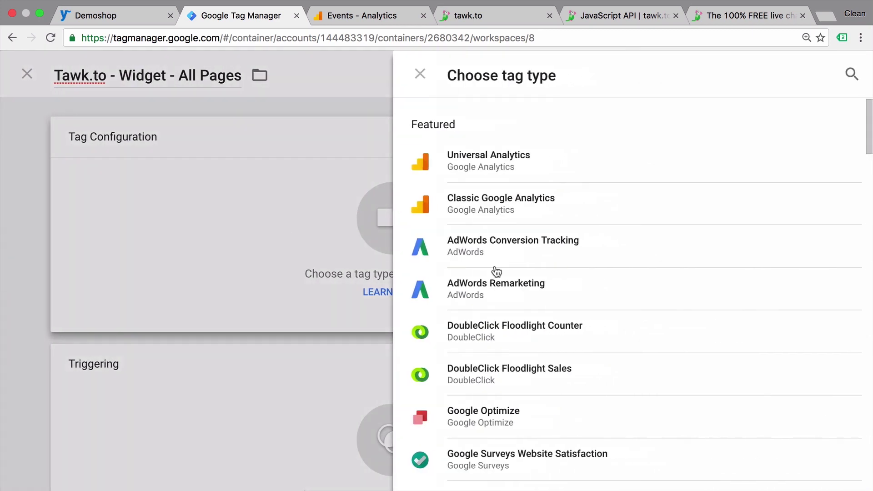
scroll(500, 301, "down", 4)
scroll(501, 302, "down", 2)
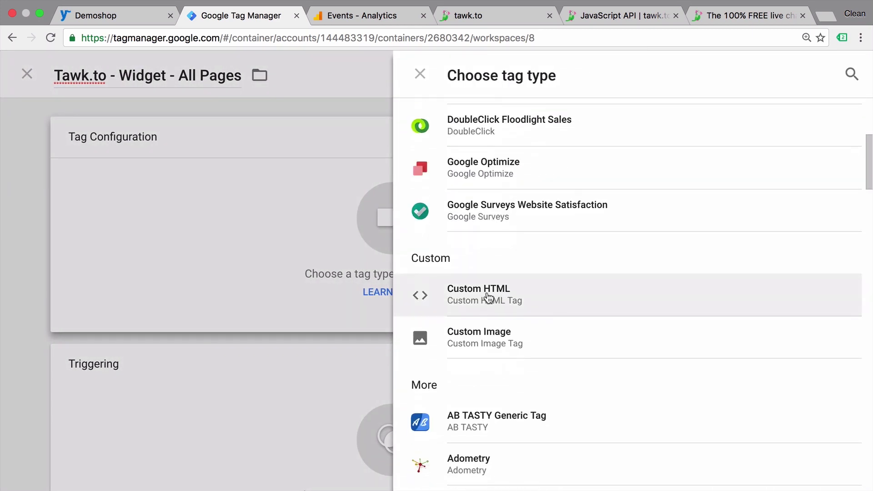
left_click(500, 302)
Paste the Tawk.to widget script, add the All Pages trigger, and save the tag.
type("<!--Start of Tawk.to Script--> <script type=\"text/javascript\"> var Tawk_API=Tawk_API||{}, Tawk_LoadStart=new Date(); (function(){ var s1=document.createElement(\"script\"),s0=document.getElementsByTagName(\"script\")[0]; s1.async=true; s1.src='https://embed.tawk.to/5826d64b780fc531d6e70646/default'; s1.charset='UTF-8'; s1.setAttribute('crossorigin','*'); s0.parentNode.insertBefore(s1,s0); })(); </script> <!--End of Tawk.to Script-->")
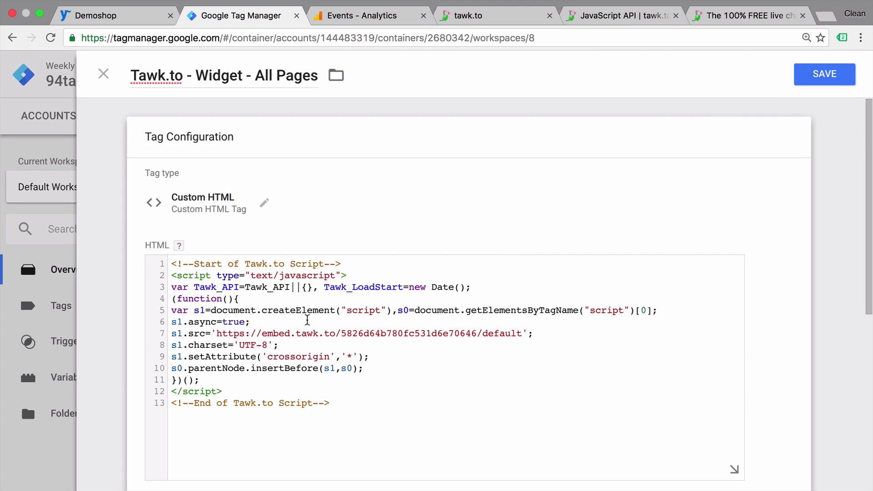
scroll(522, 335, "down", 6)
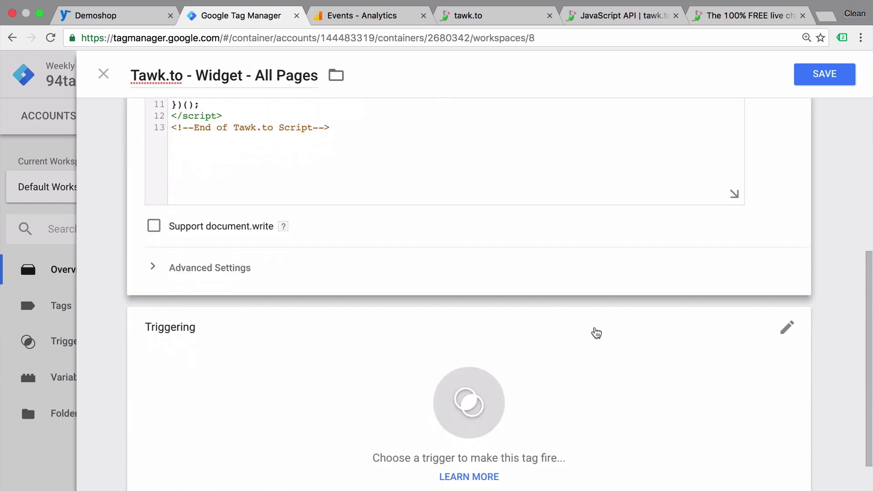
left_click(450, 379)
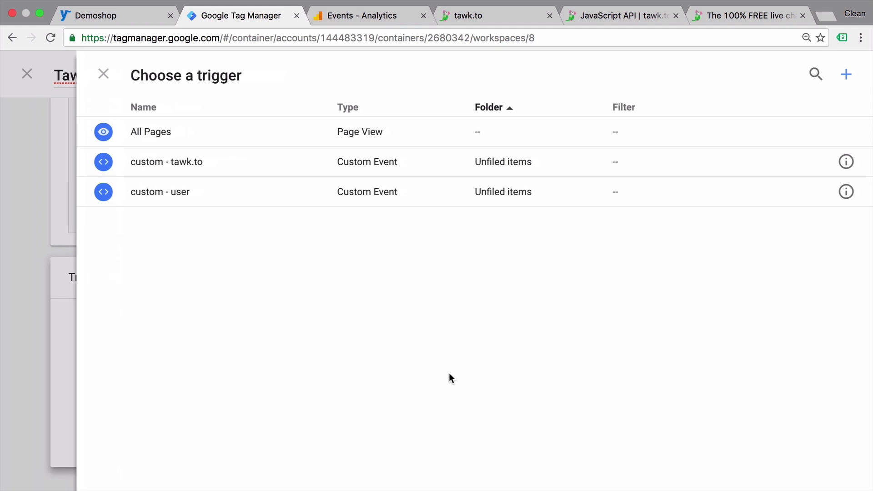
left_click(149, 143)
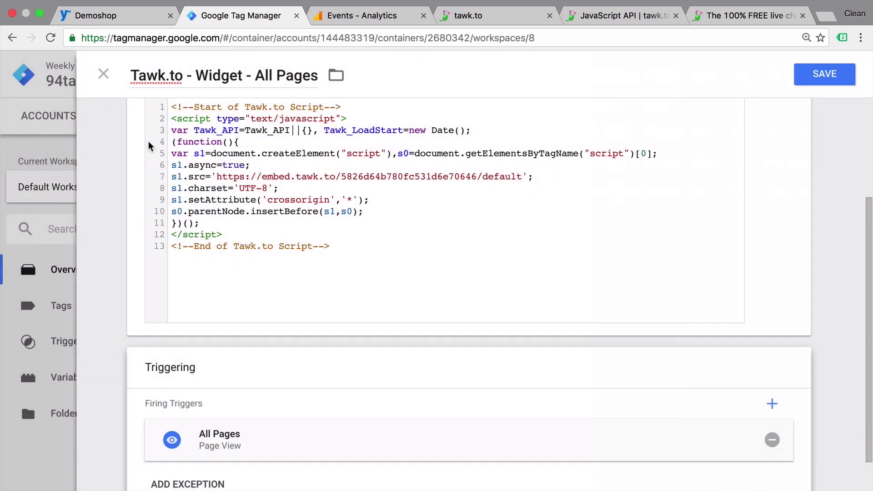
left_click(834, 78)
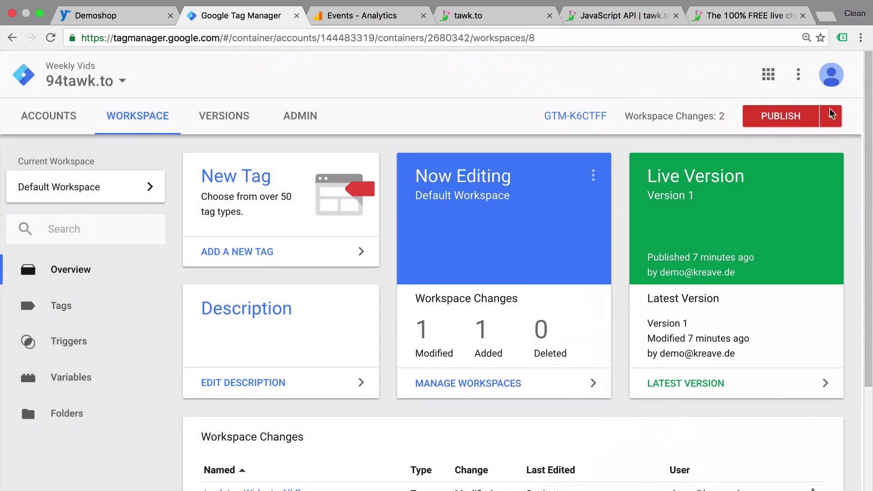
Preview the container on Demoshop and collapse the debug panel.
left_click(830, 116)
left_click(748, 246)
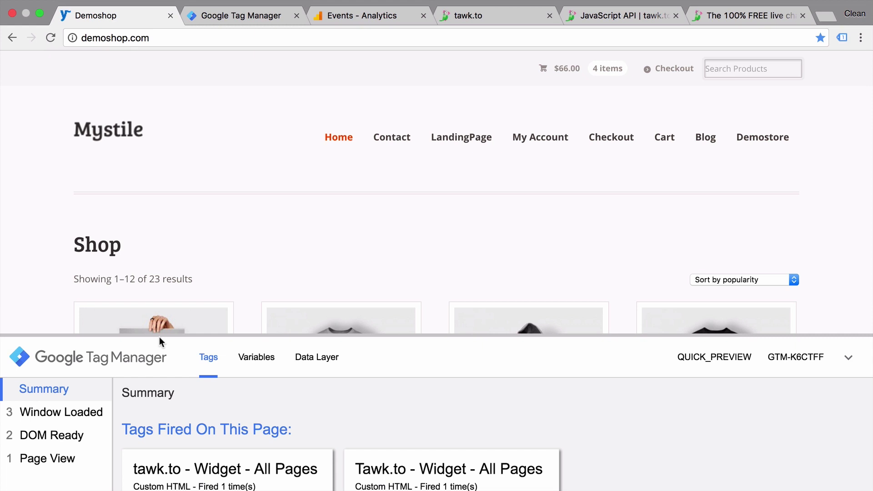
left_click(848, 359)
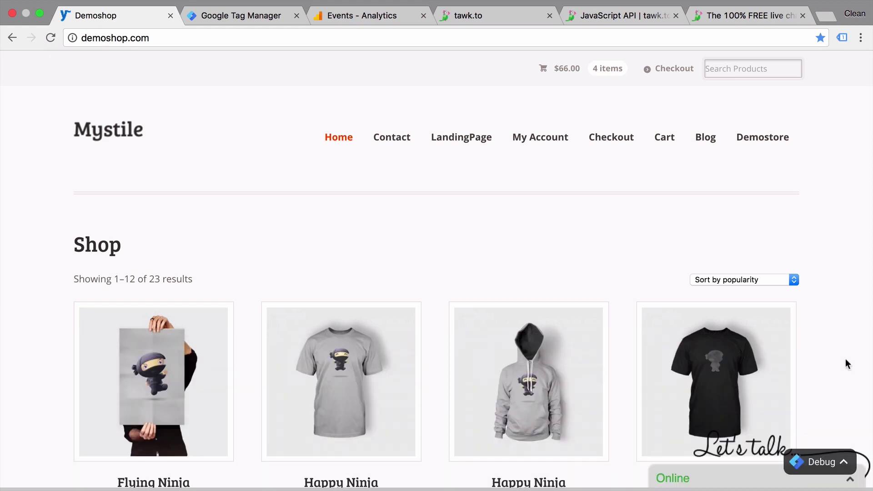
Send 'hello' through the GTM-loaded chat widget and check it in the tawk.to dashboard.
left_click(672, 484)
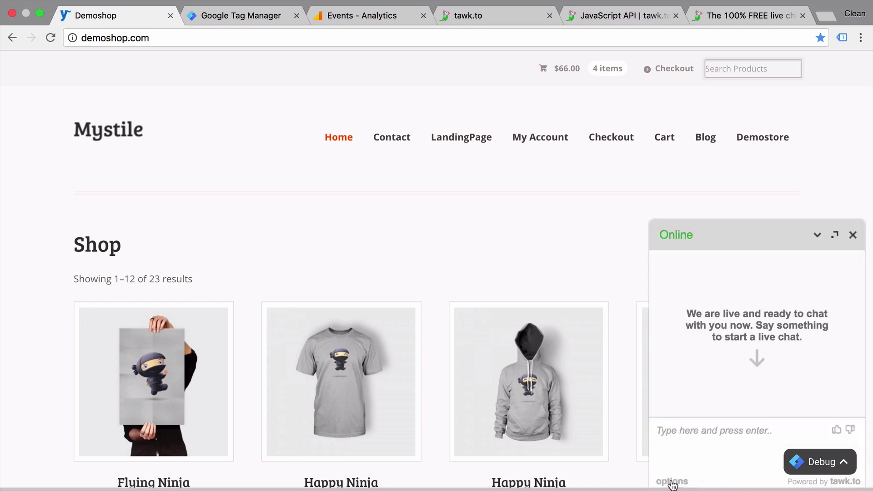
left_click(683, 449)
type("hello")
key("Return")
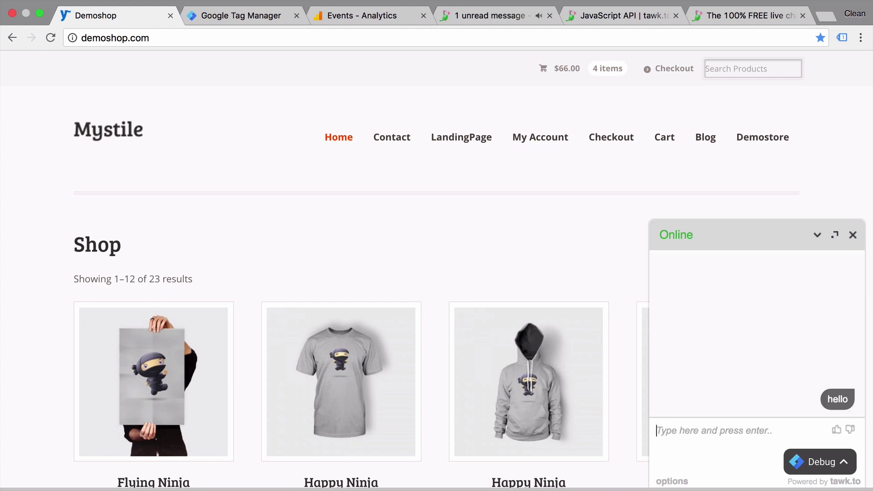
left_click(486, 16)
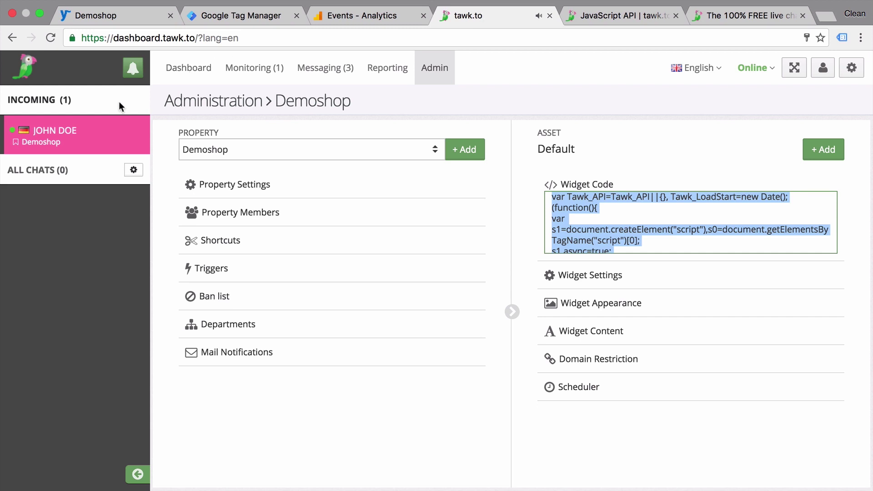
Join the visitor's chat and reply 'how are you doing?'.
left_click(56, 140)
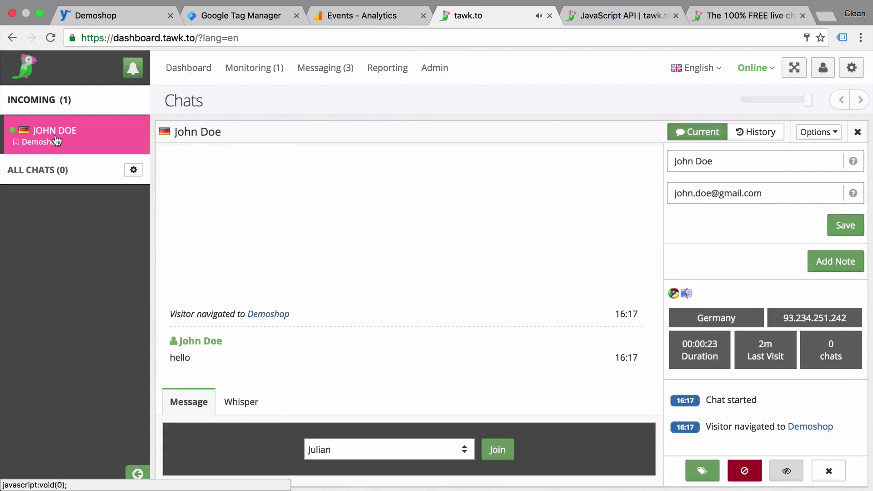
left_click(498, 448)
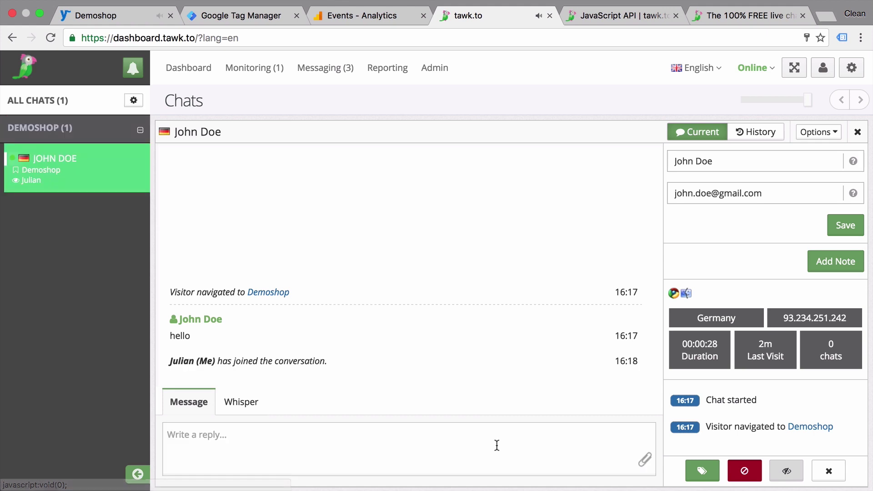
left_click(366, 442)
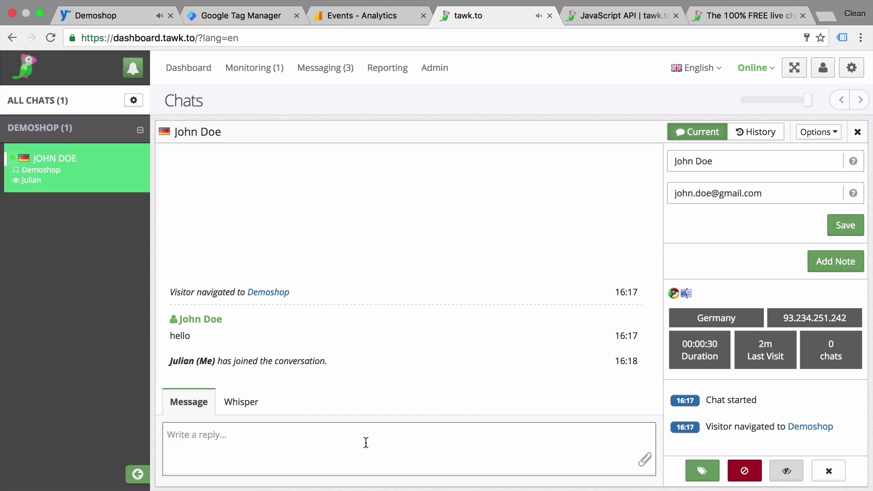
type("how are you doing?")
key("Return")
Confirm the reply appears in the Demoshop widget, then open the Demoshop administration page.
left_click(111, 15)
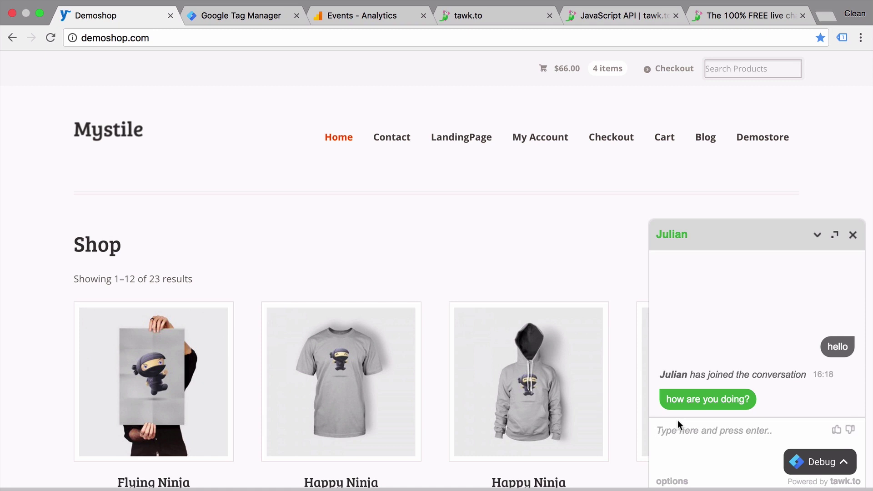
left_click(473, 16)
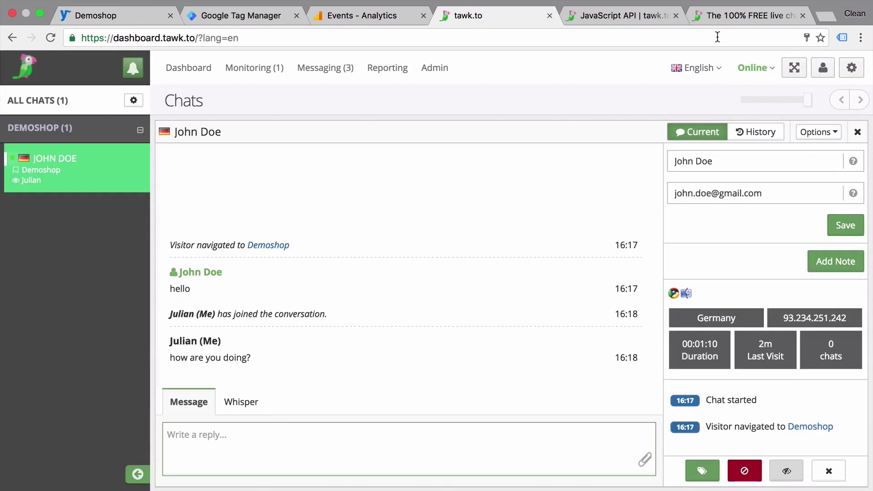
left_click(428, 79)
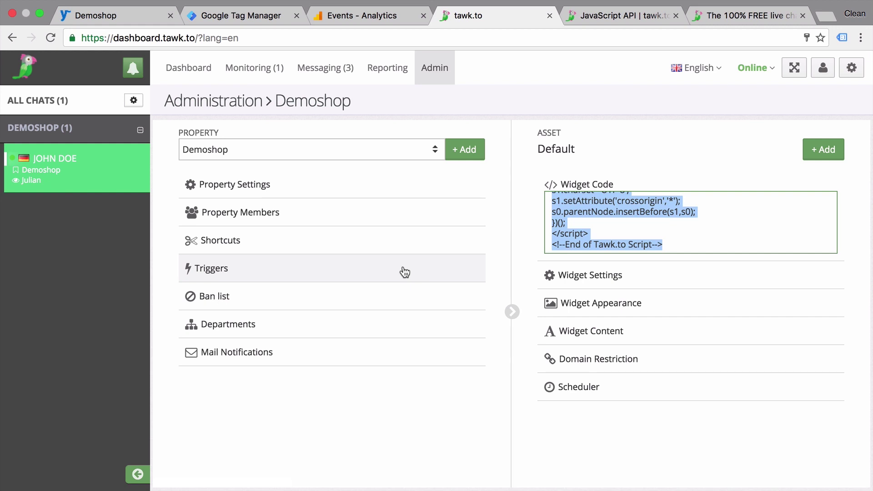
Browse the tawk.to JavaScript API documentation with its chat widget minimized.
left_click(621, 20)
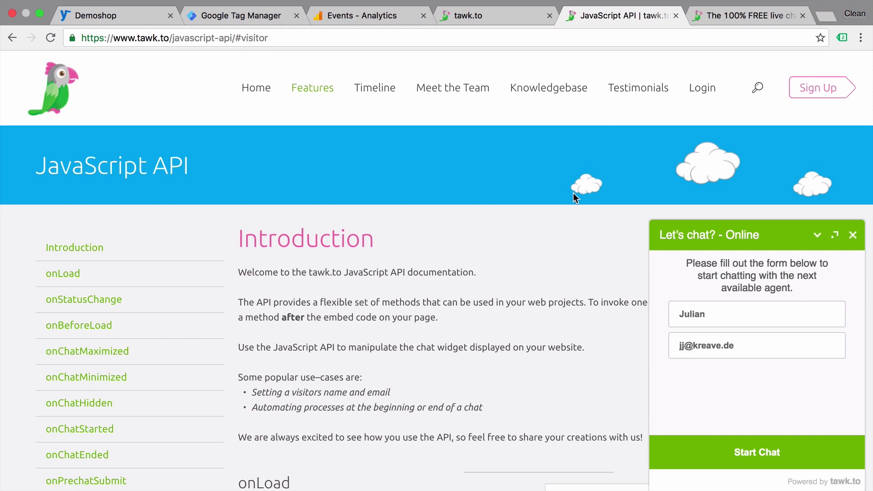
left_click(852, 235)
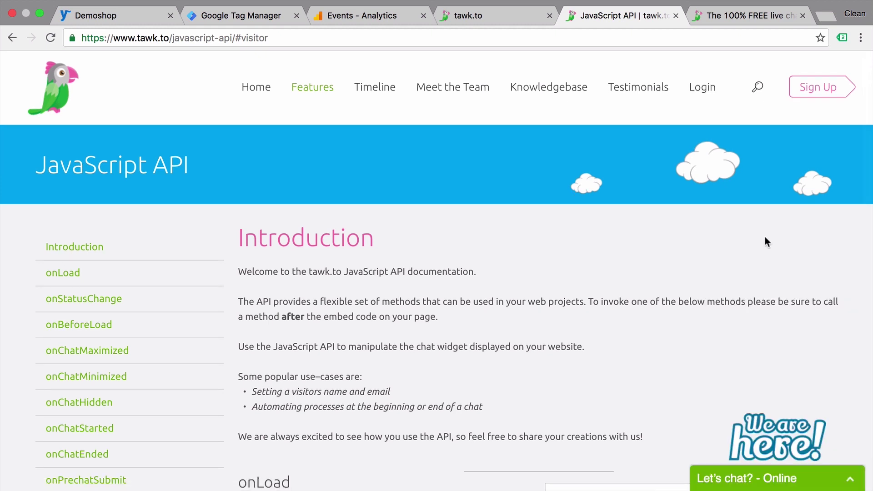
scroll(765, 238, "down", 6)
scroll(765, 238, "down", 4)
scroll(765, 237, "down", 6)
scroll(765, 236, "down", 8)
scroll(765, 238, "down", 10)
scroll(765, 246, "down", 6)
scroll(765, 247, "down", 9)
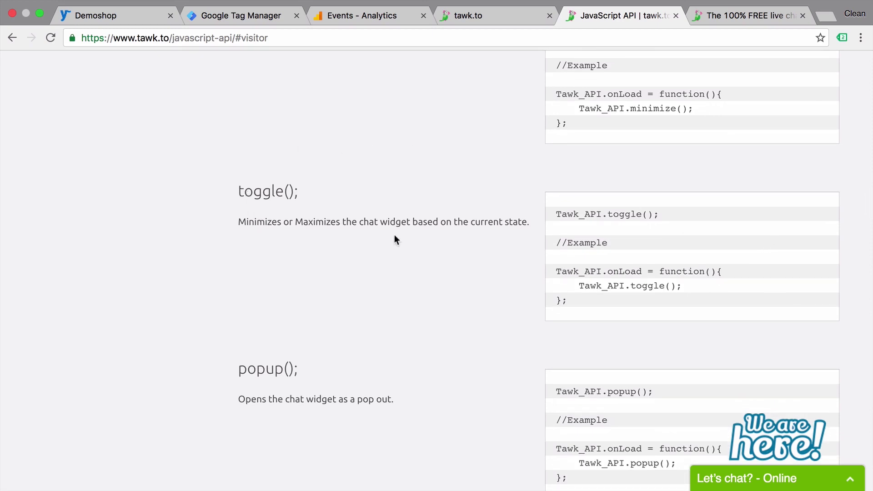
scroll(425, 255, "down", 13)
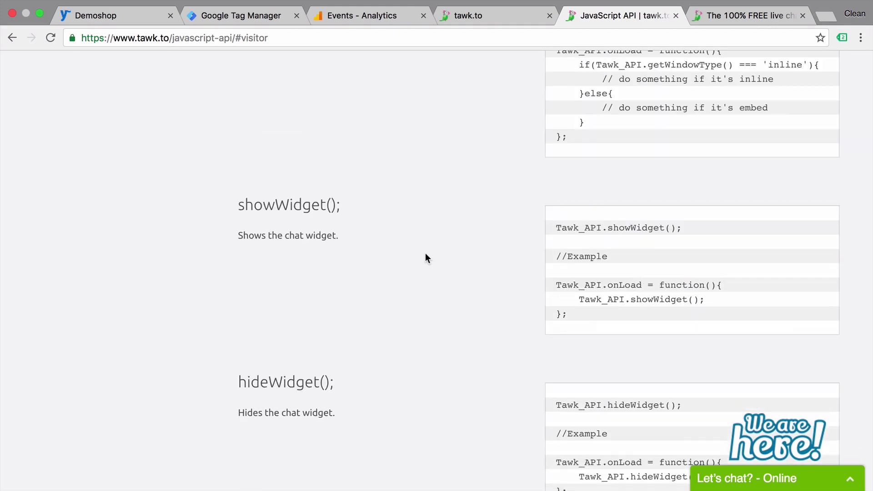
left_click(252, 20)
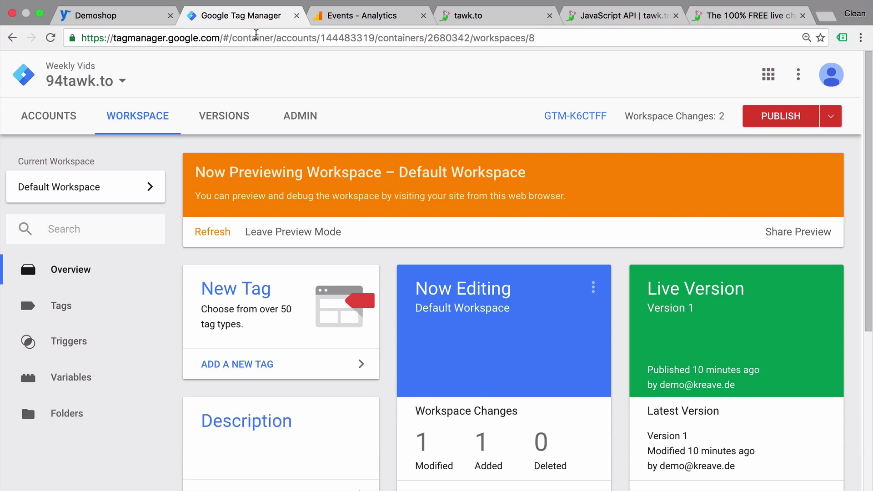
Start a container import and load tawkto.json from the Desktop.
left_click(293, 121)
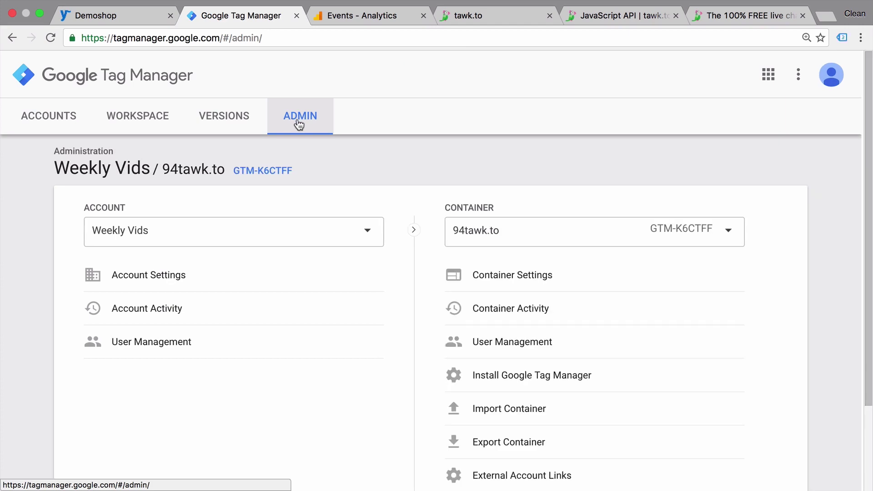
left_click(467, 411)
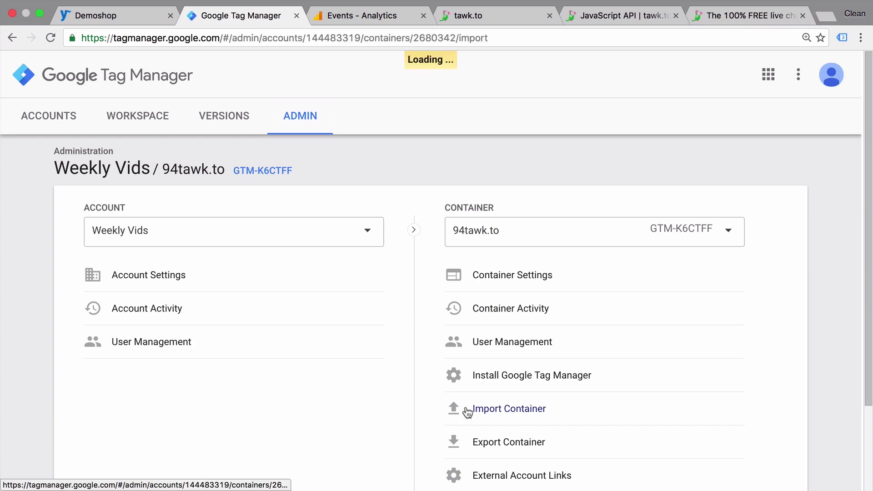
left_click(215, 293)
left_click(255, 175)
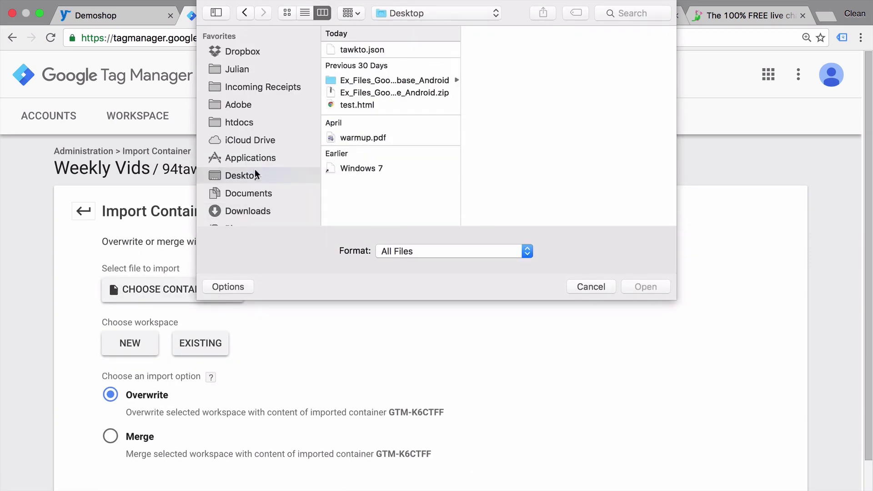
left_click(371, 51)
left_click(646, 287)
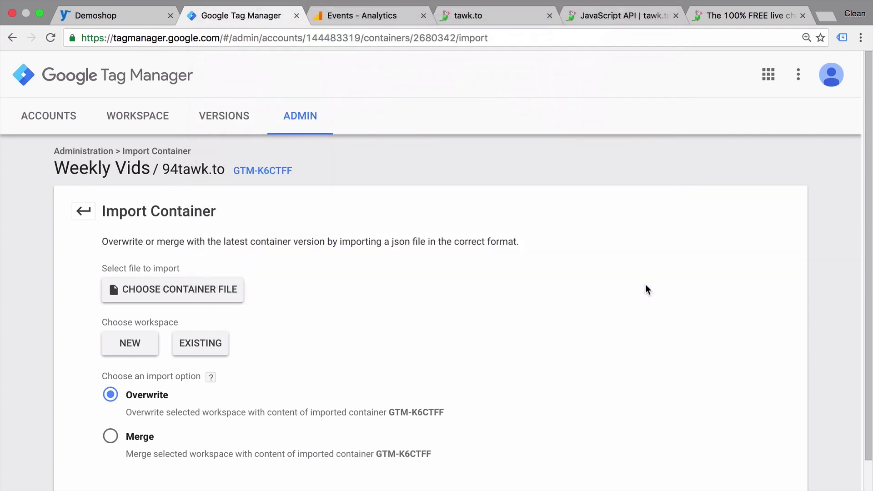
Merge it into the existing Default Workspace, renaming conflicting items, and confirm.
scroll(636, 288, "down", 2)
left_click(191, 322)
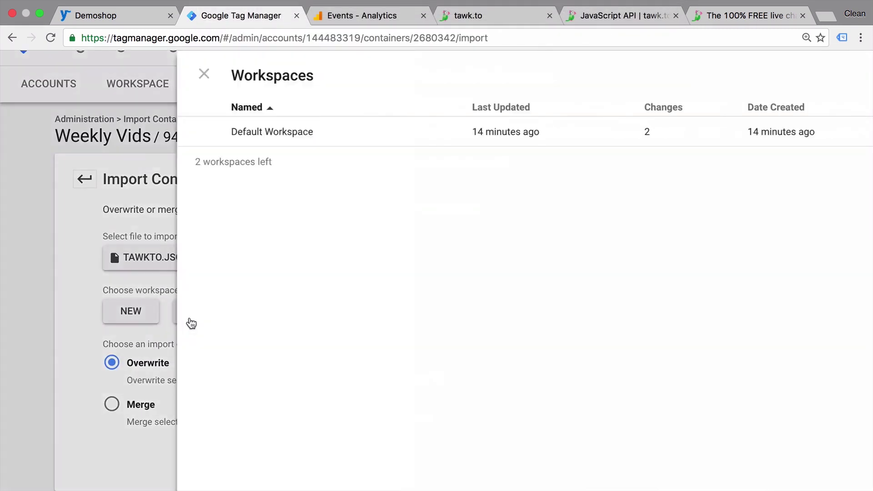
left_click(180, 137)
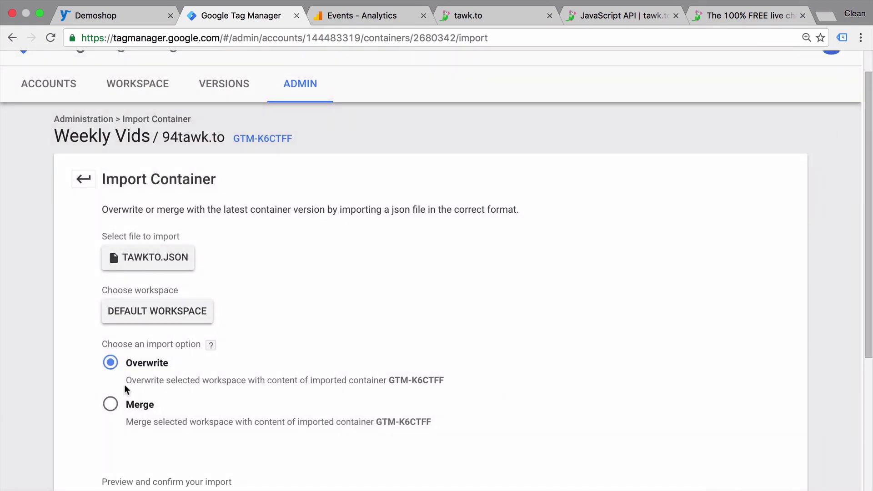
left_click(111, 405)
scroll(91, 412, "down", 5)
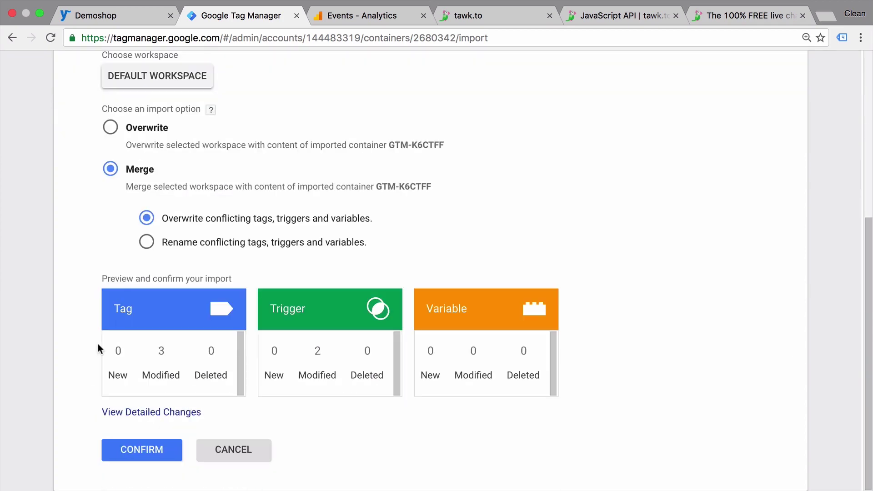
left_click(144, 246)
left_click(168, 460)
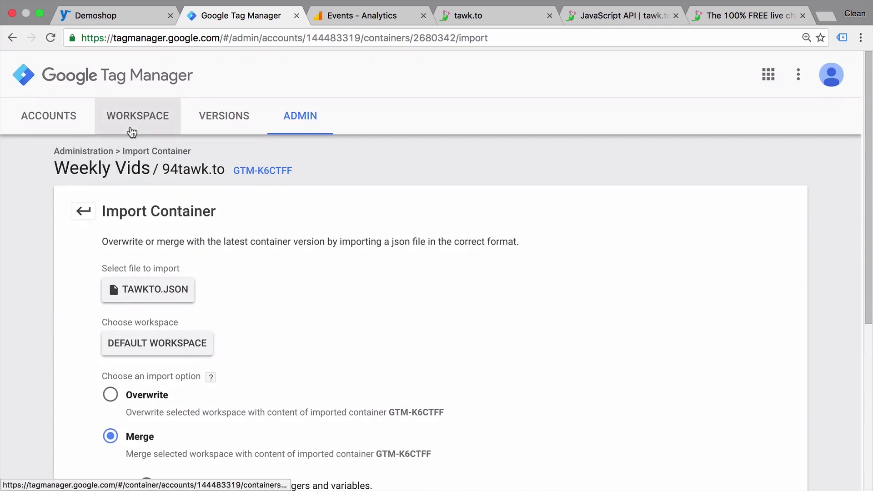
List the workspace tags, including imported 'GA - Event - Tawk.to' and 'tawk.to - ID - user'.
left_click(131, 132)
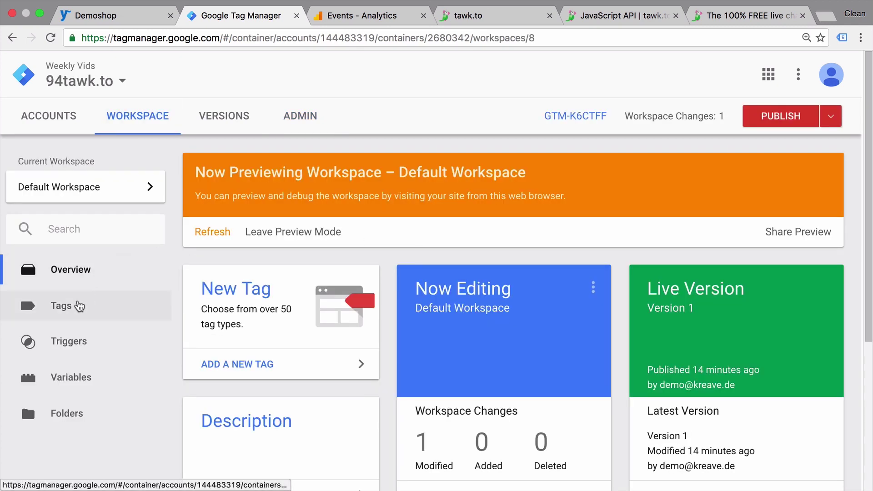
left_click(79, 306)
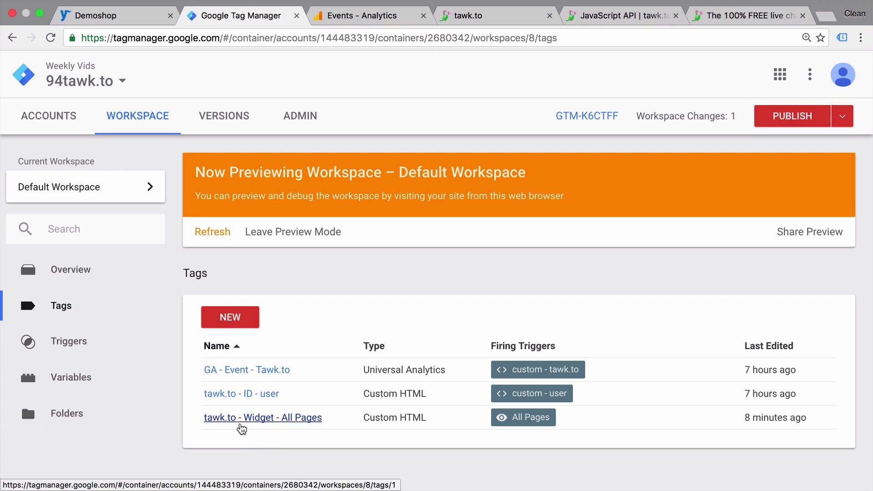
Copy the tawk.to widget embed code into line 4 of the Widget - All Pages tag.
left_click(241, 429)
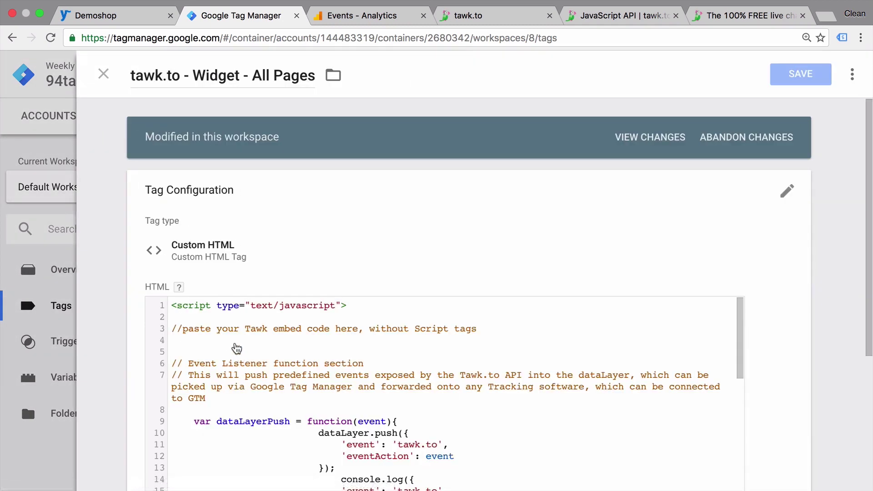
left_click(233, 342)
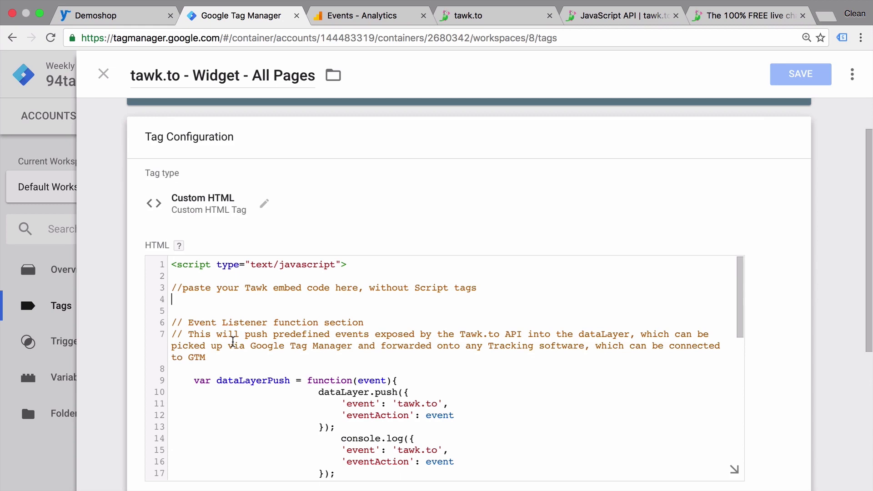
left_click(482, 18)
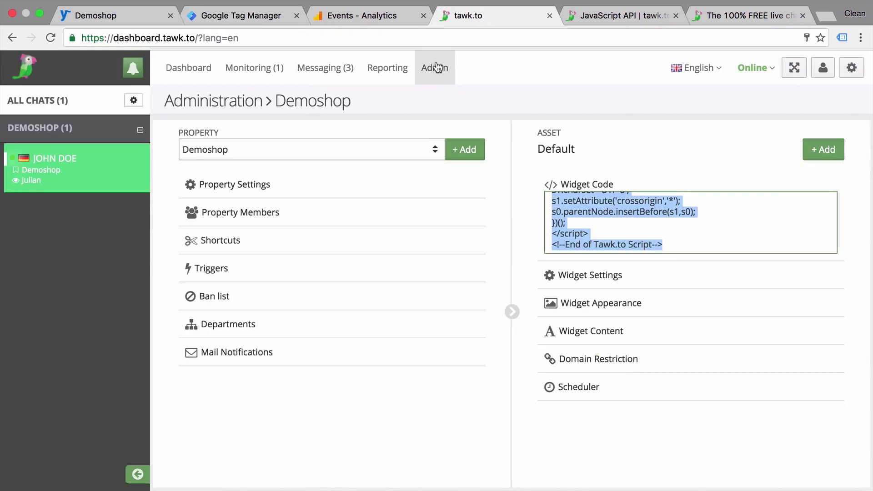
right_click(662, 216)
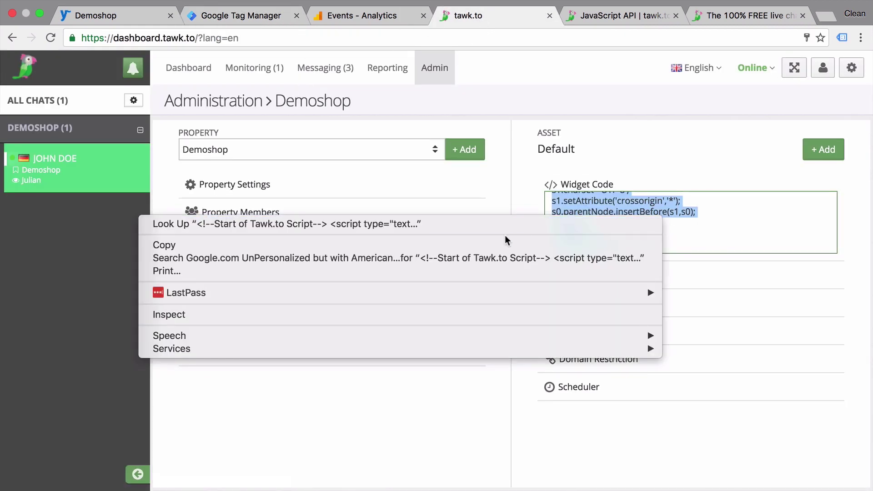
left_click(487, 246)
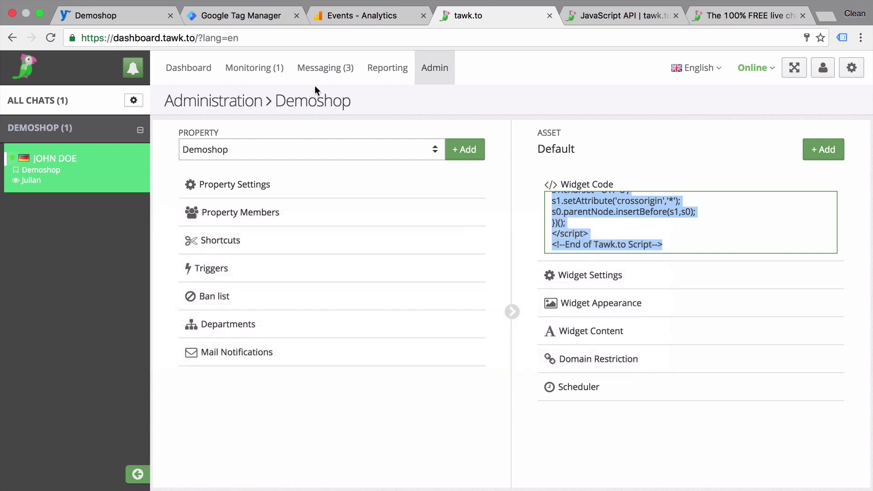
left_click(116, 16)
left_click(226, 18)
left_click(207, 301)
right_click(208, 296)
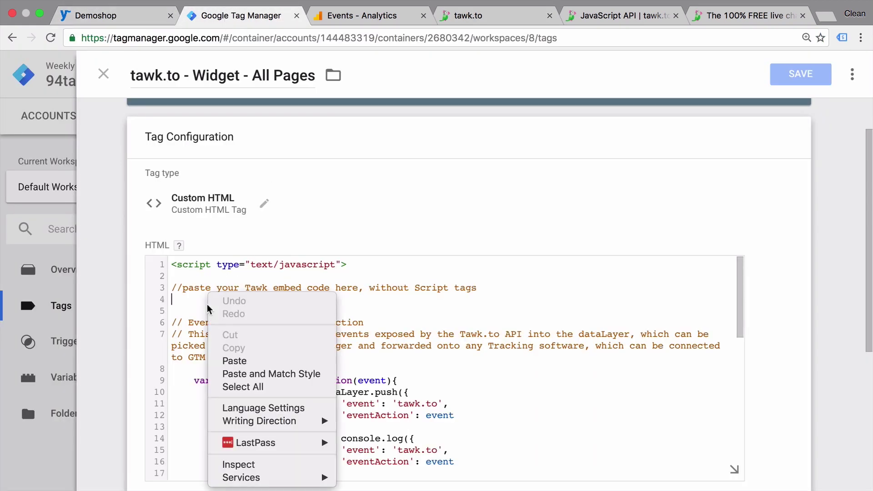
left_click(234, 361)
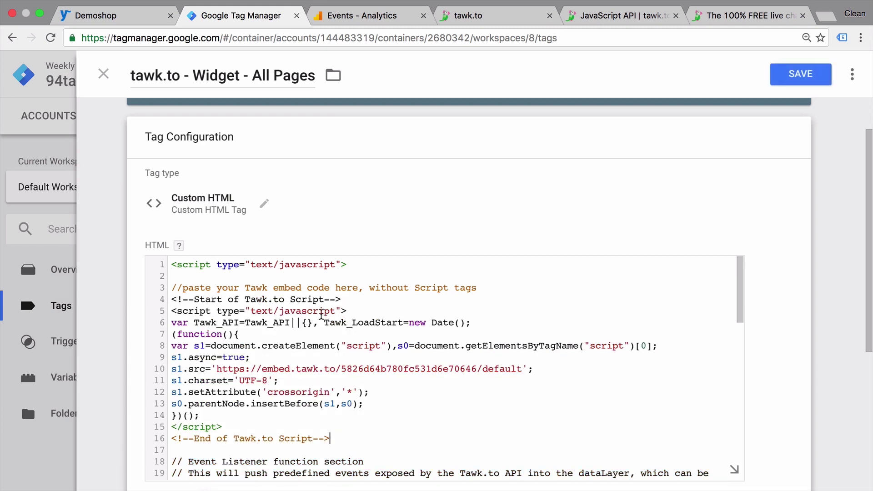
Delete the embed's script tags and comment lines, then save the tag.
left_click_drag(353, 311, 167, 301)
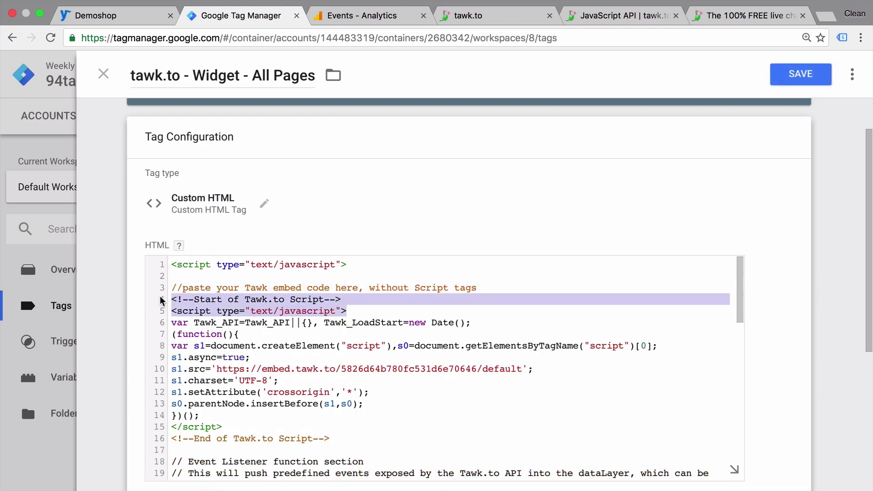
key("BackSpace")
scroll(280, 332, "down", 3)
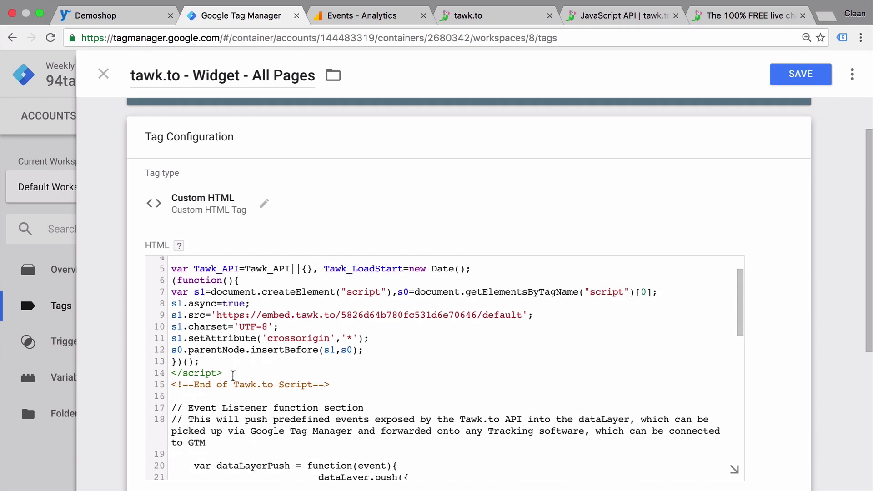
left_click_drag(223, 373, 152, 377)
key("BackSpace")
left_click_drag(347, 382, 337, 370)
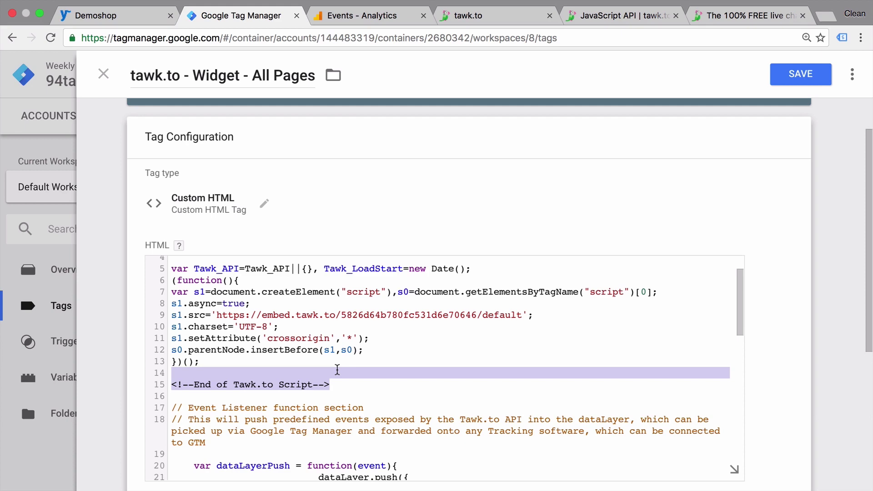
key("BackSpace")
left_click(794, 75)
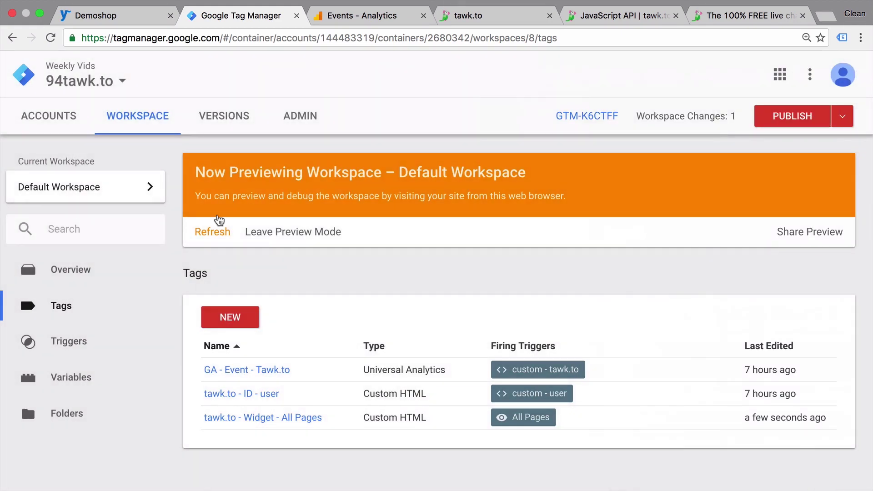
Refresh the preview, reload Demoshop, and confirm GA - Event - Tawk.to fired on the tawk.to event.
left_click(204, 233)
left_click(99, 19)
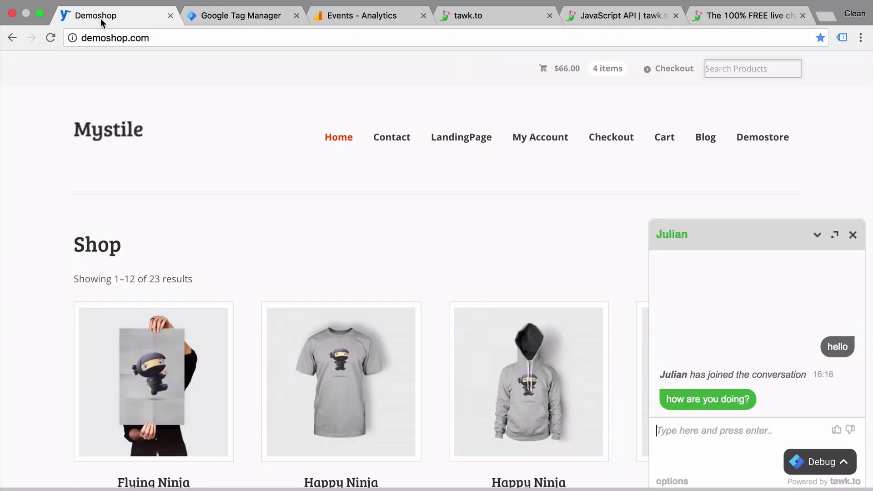
left_click(50, 37)
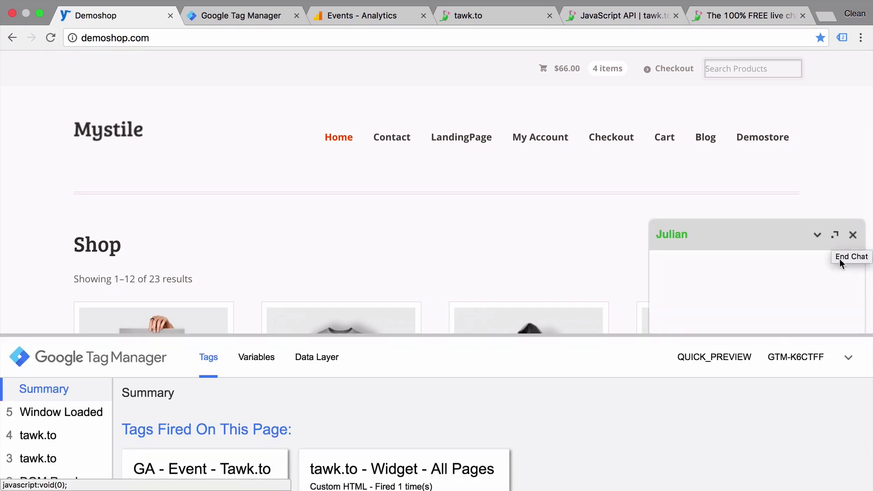
left_click(24, 463)
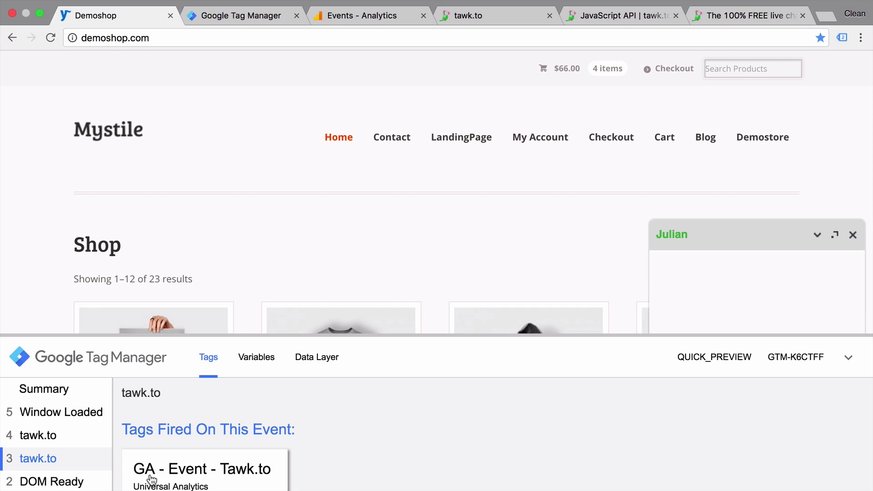
left_click(236, 16)
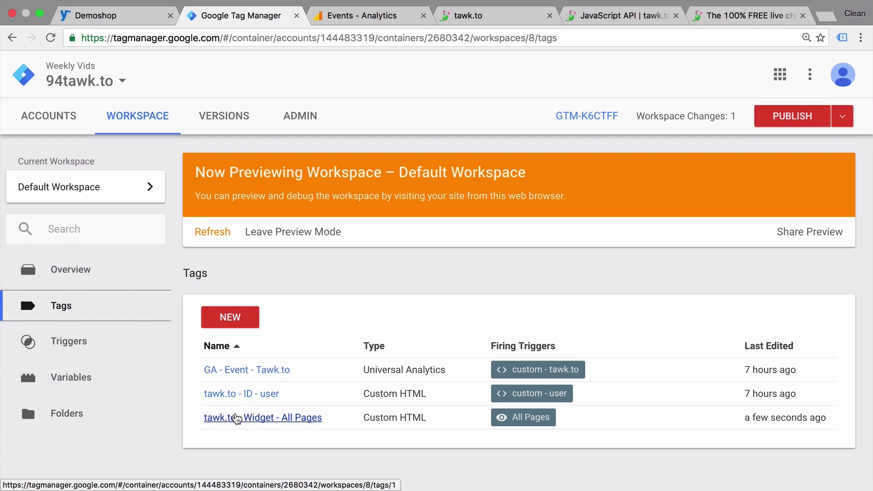
Review the tawk.to - Widget - All Pages tag code, then find a Chat Window opened event in GA real-time Events.
left_click(236, 417)
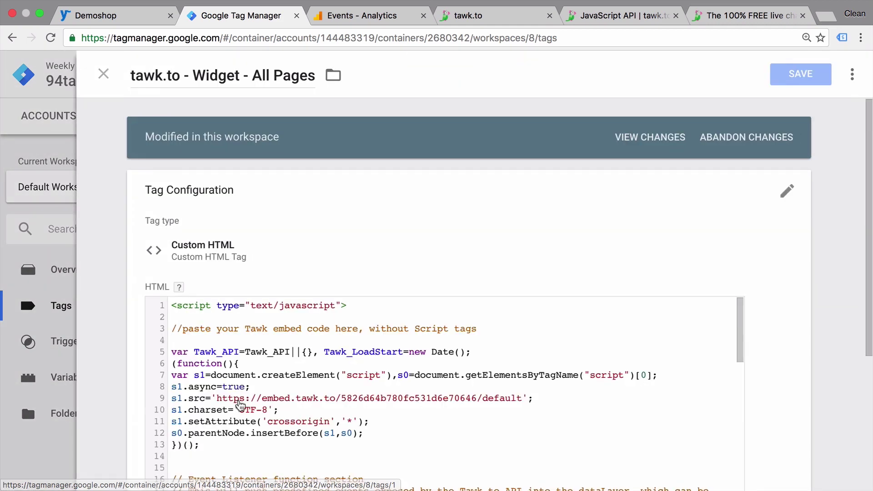
scroll(241, 397, "down", 5)
scroll(241, 397, "down", 8)
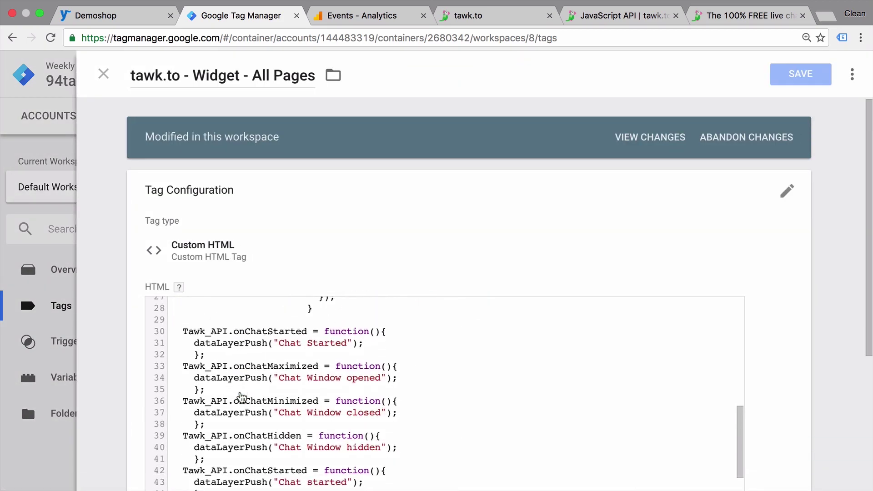
scroll(241, 397, "down", 1)
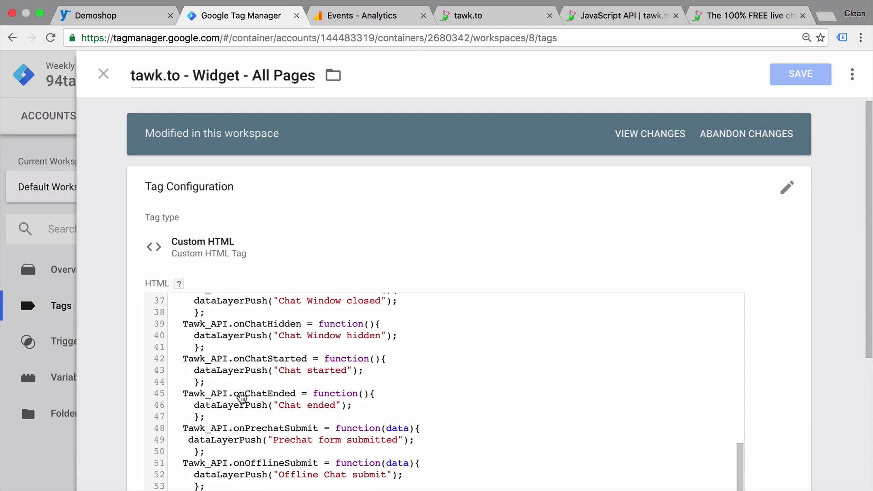
left_click(161, 21)
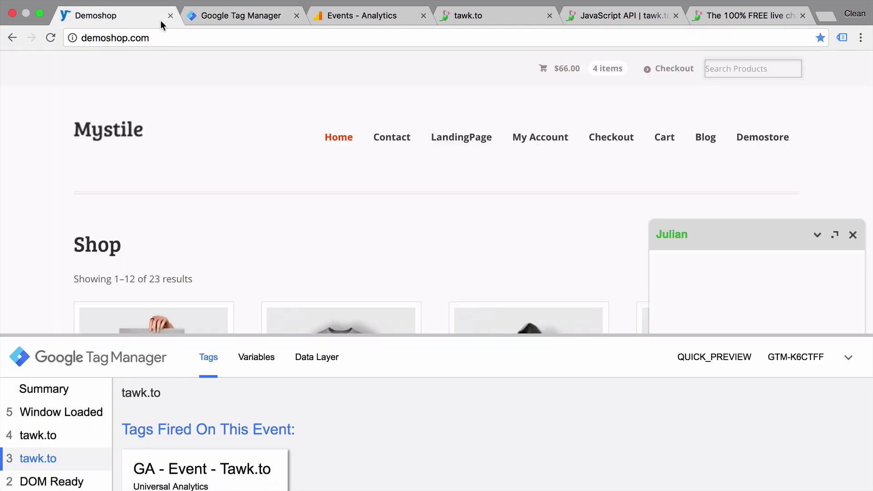
left_click(342, 23)
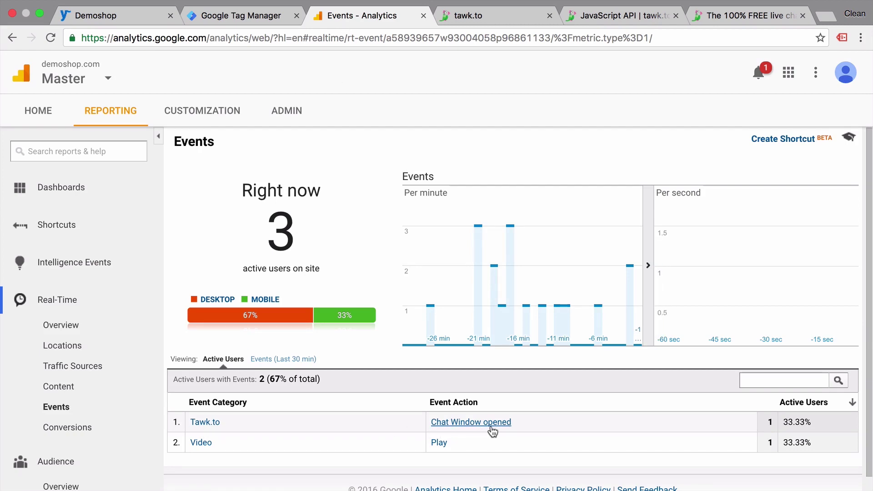
End the Demoshop chat and confirm Chat Window closed and Chat ended events in GA real-time Events.
left_click(121, 14)
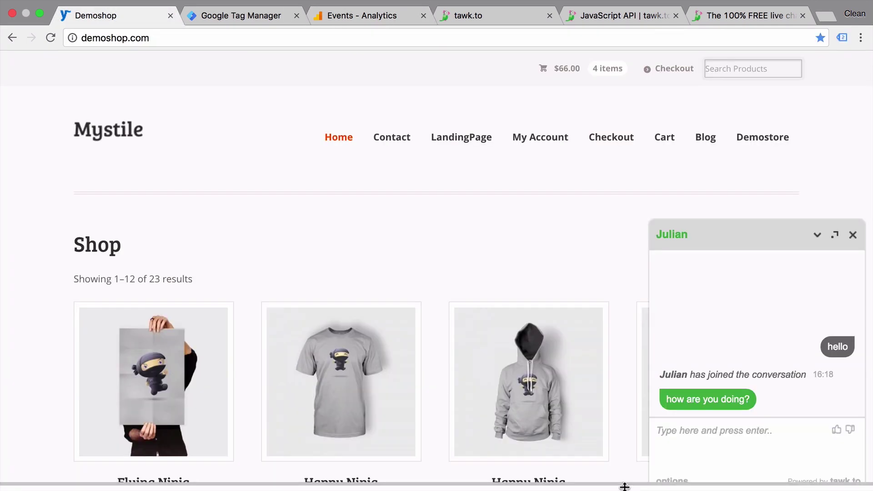
left_click(853, 235)
left_click(791, 457)
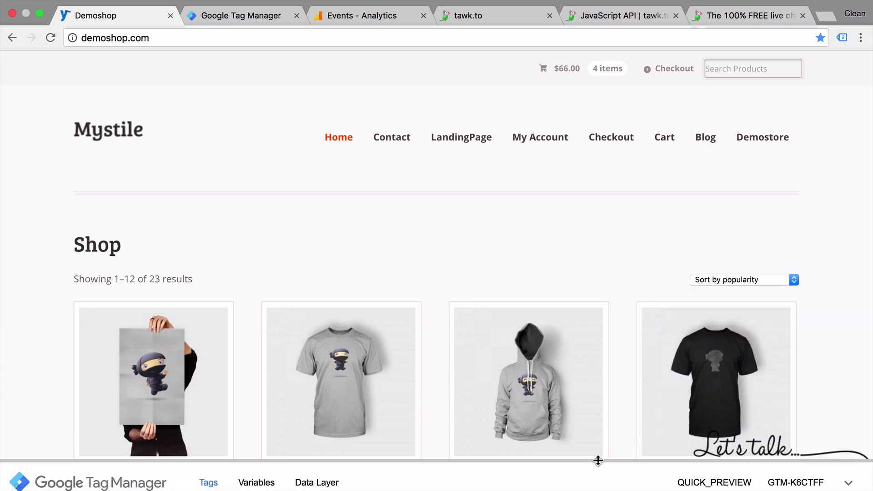
left_click_drag(598, 459, 598, 238)
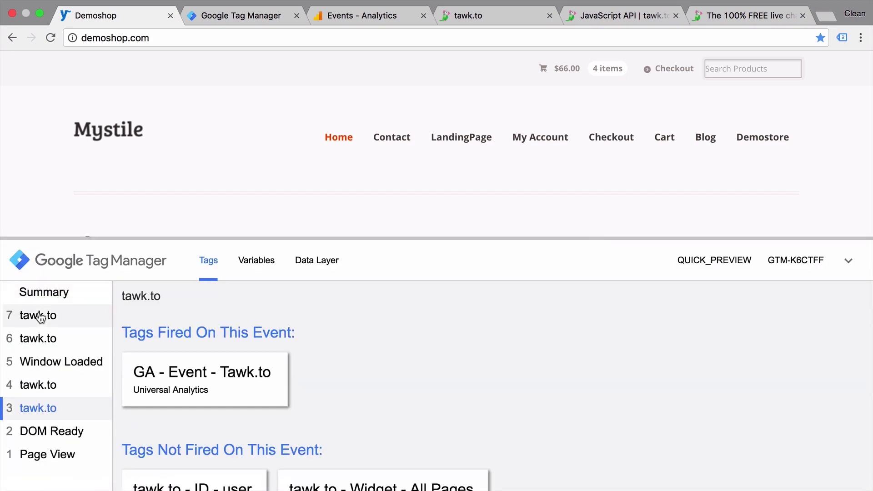
left_click(321, 15)
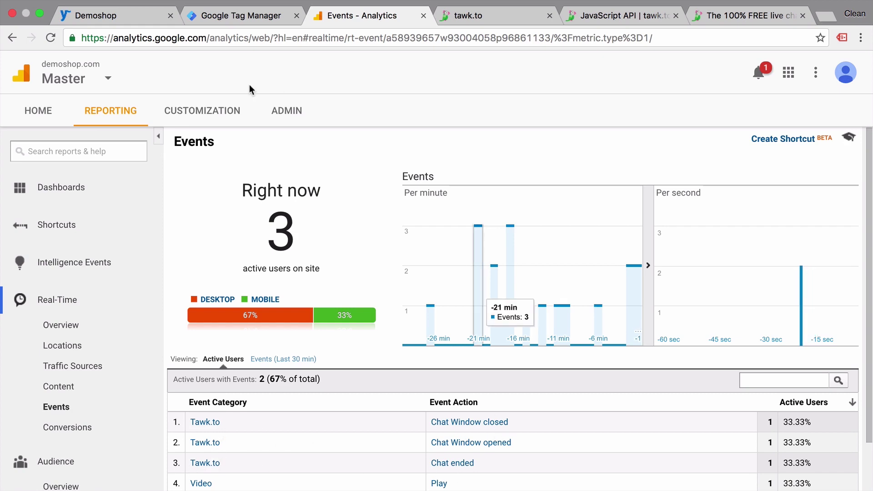
left_click(73, 13)
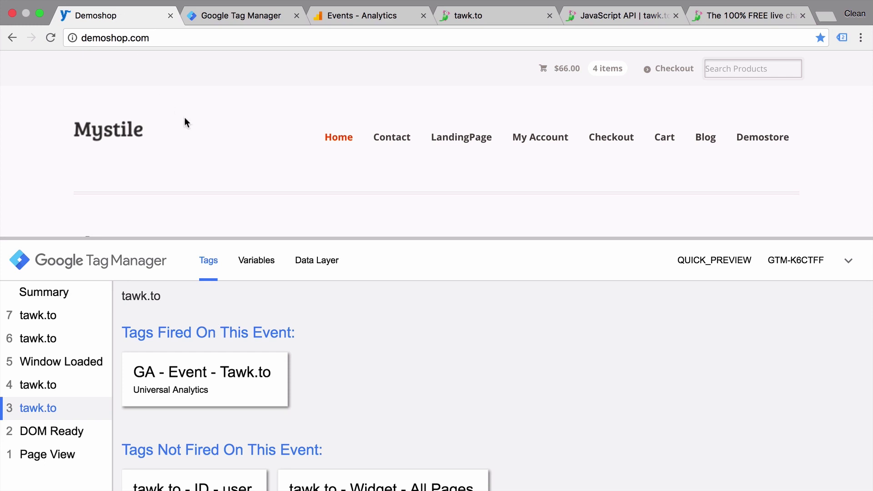
Expand the tawk.to chat to see its form pre-filled with the visitor's name and e-mail.
left_click(748, 16)
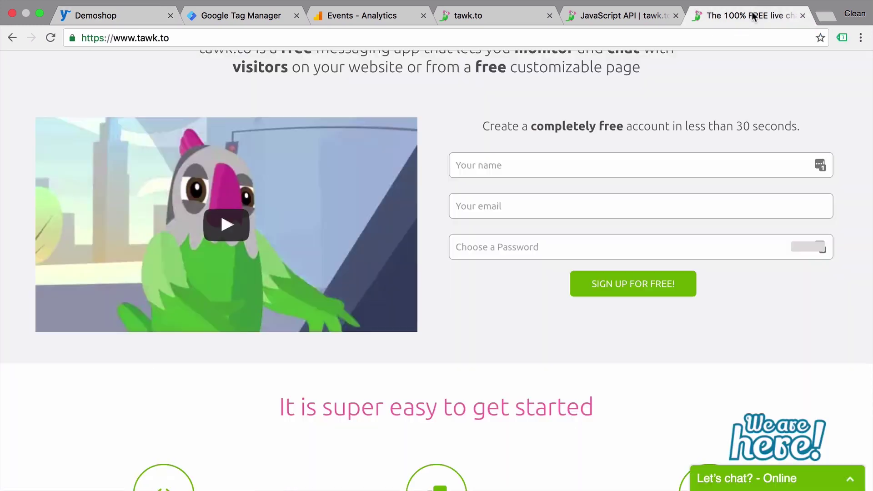
left_click(731, 477)
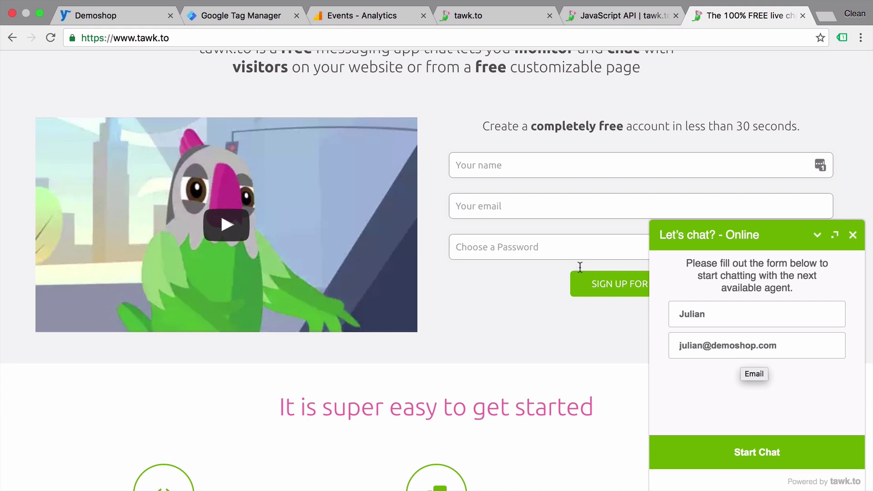
left_click(100, 15)
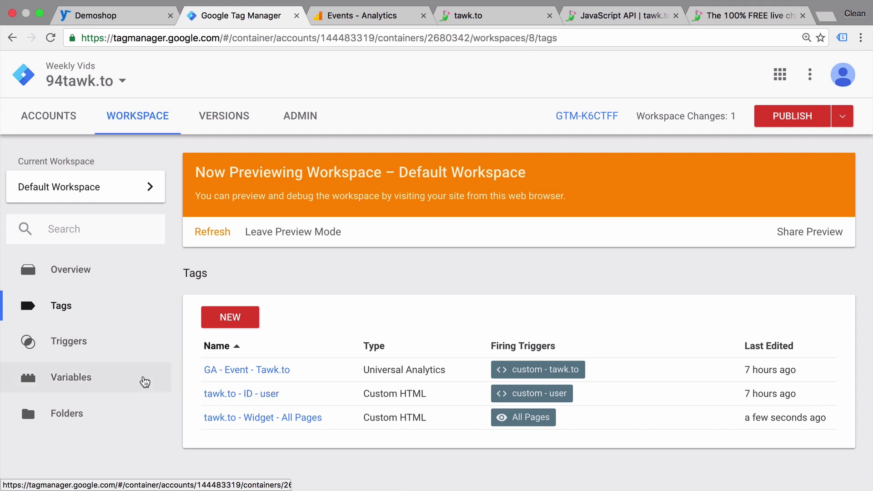
Check that the dlv - email, dlv - eventAction and dlv - name variables exist, then return to Tags.
left_click(126, 377)
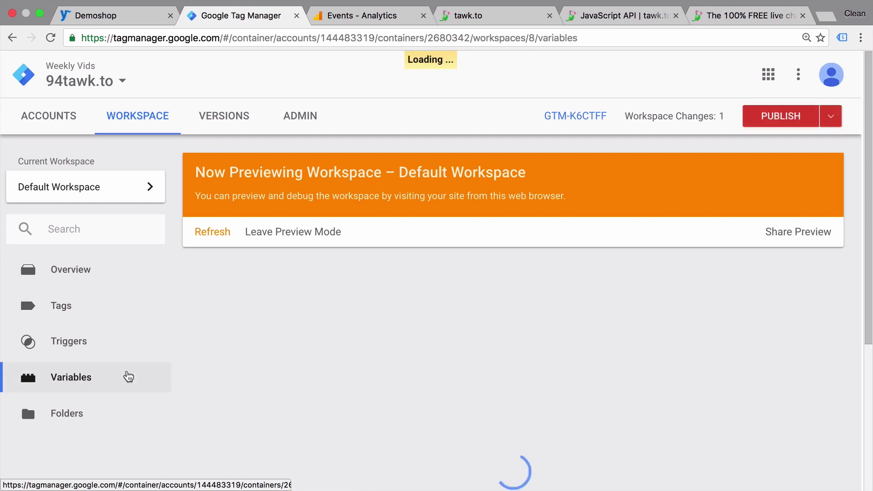
scroll(364, 392, "down", 5)
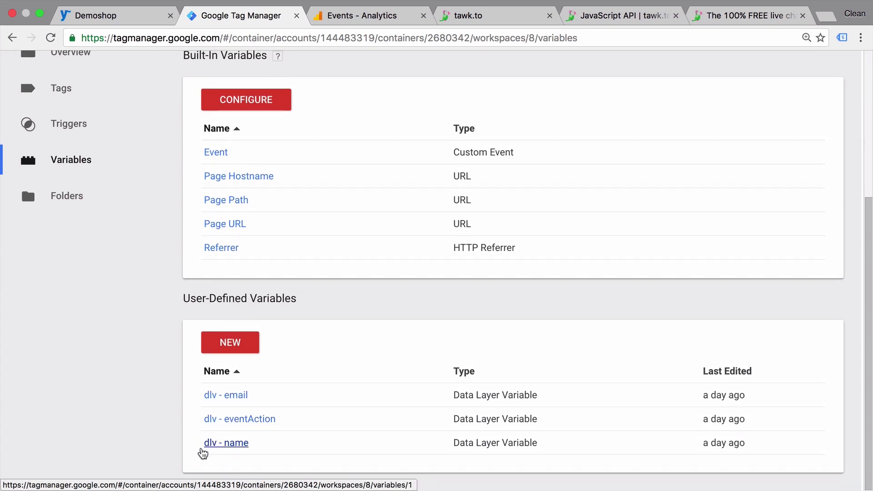
scroll(150, 414, "up", 4)
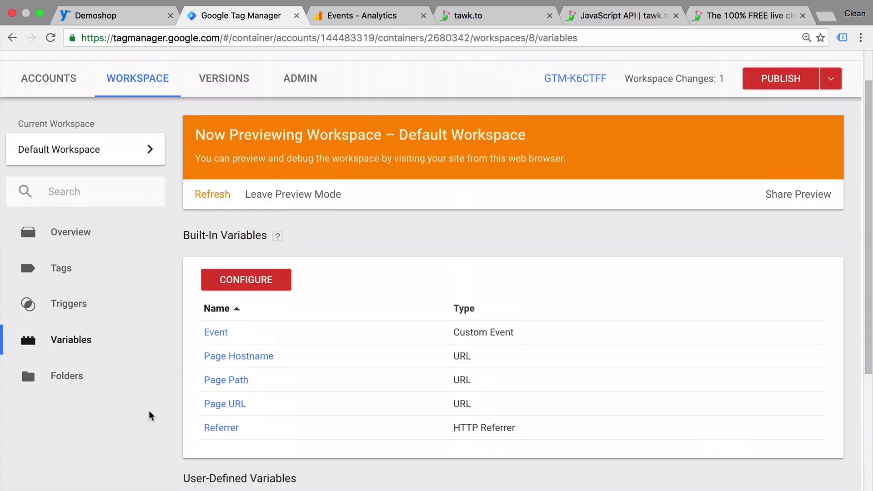
left_click(98, 278)
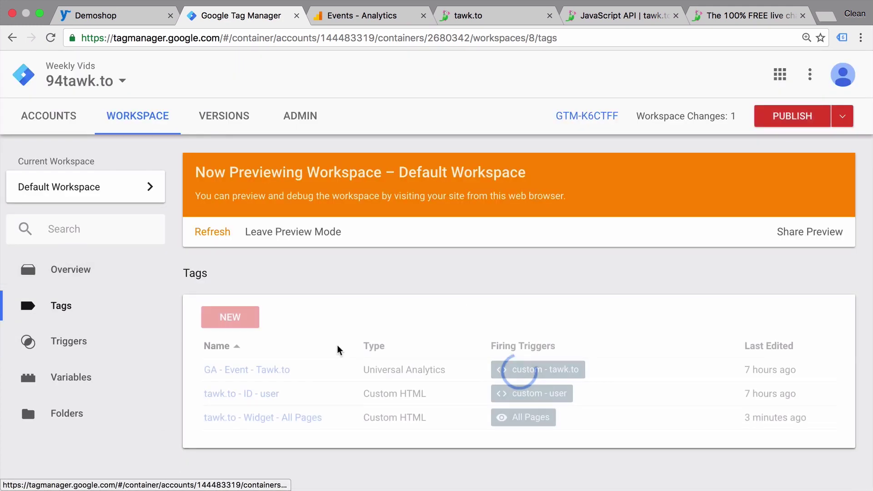
Confirm the landing page's user event data layer holds the visitor's name and e-mail, then open the chat widget.
left_click(113, 22)
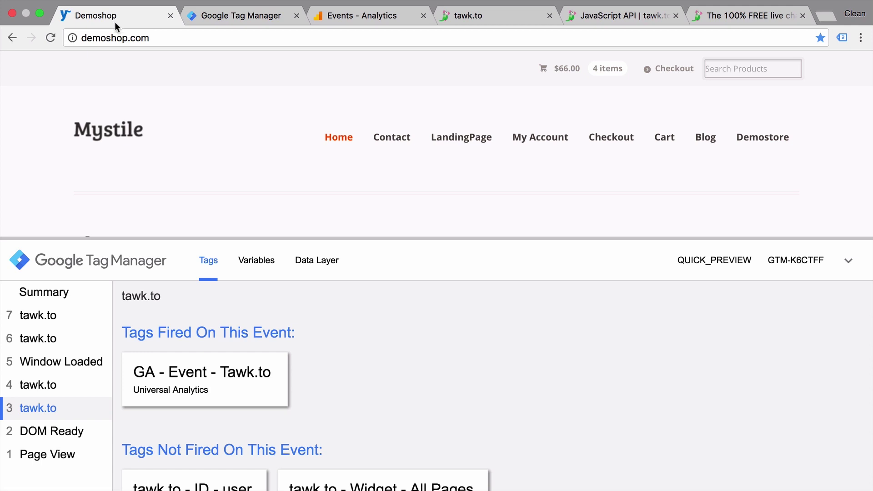
left_click(470, 151)
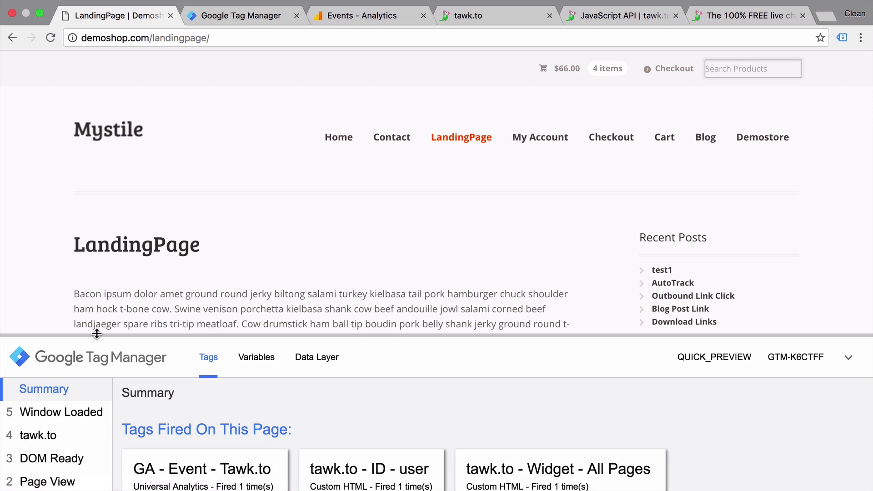
left_click_drag(100, 335, 107, 223)
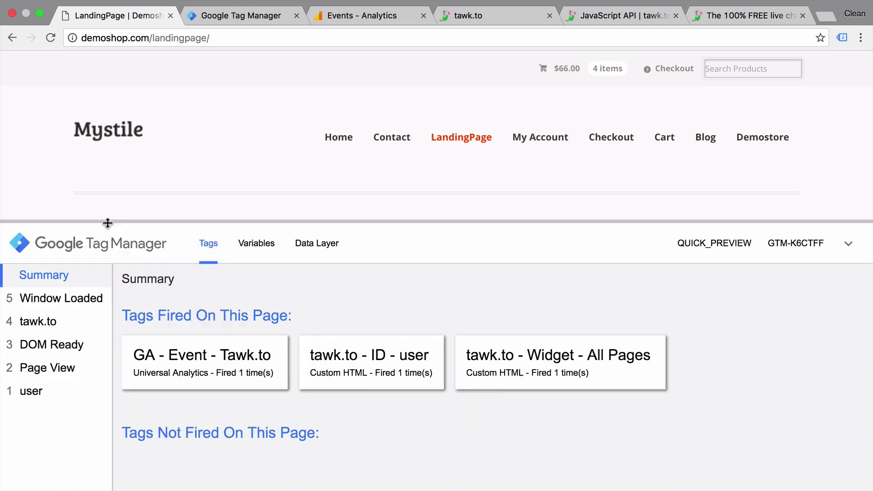
left_click(26, 392)
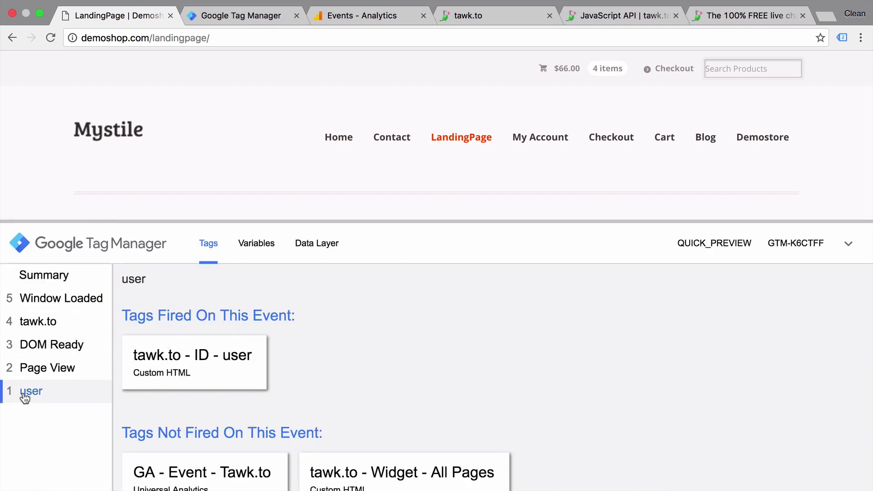
left_click(317, 250)
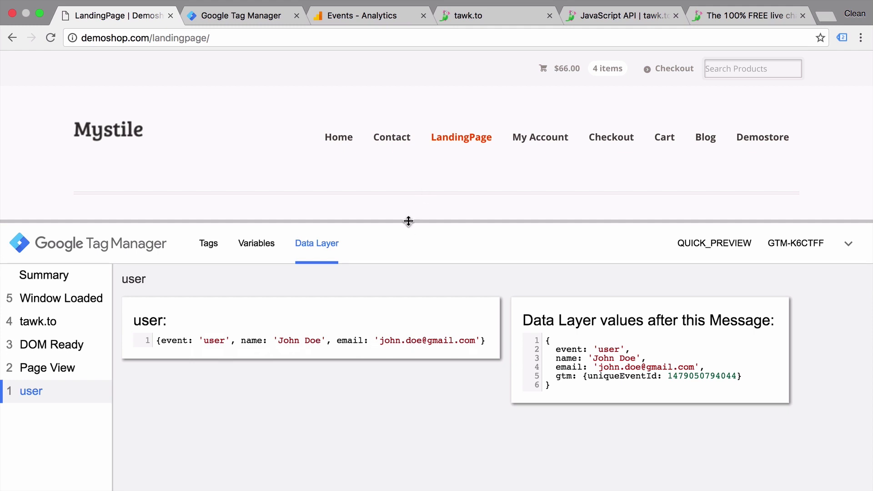
left_click_drag(408, 221, 361, 486)
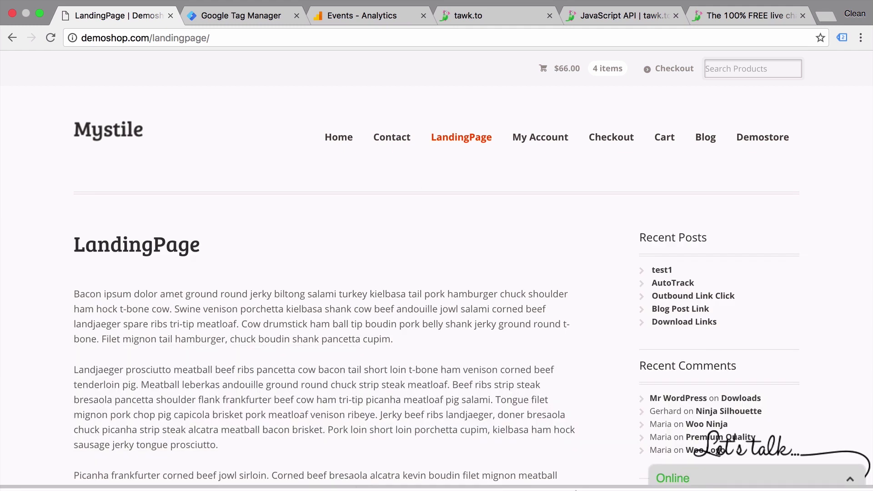
left_click(667, 481)
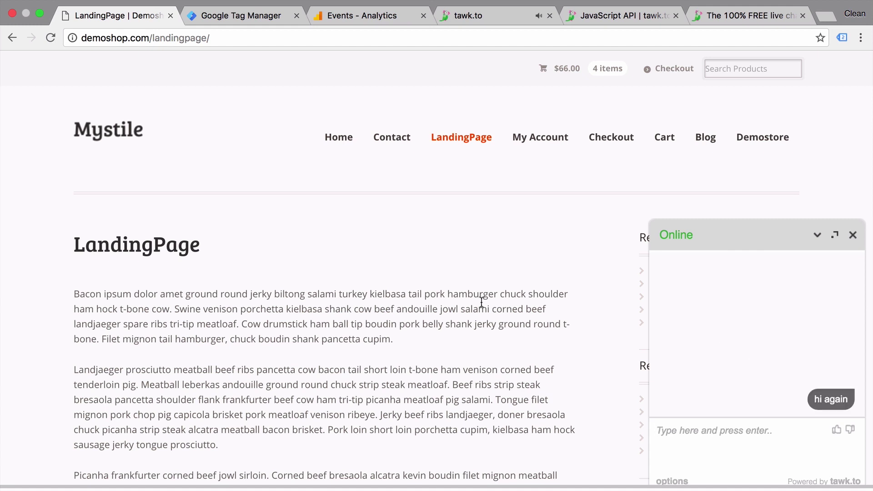
Join the incoming Demoshop visitor chat, check the pre-filled name, and send a greeting addressing the visitor by name.
left_click(484, 20)
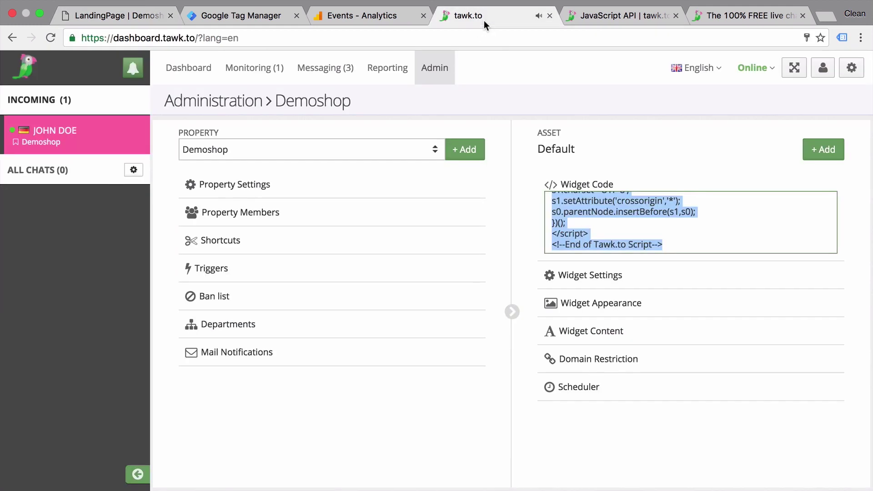
left_click(78, 148)
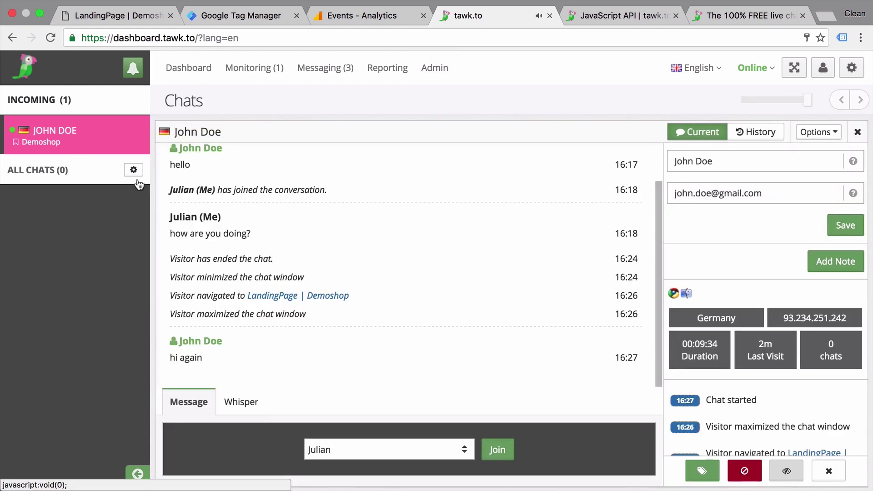
left_click(493, 449)
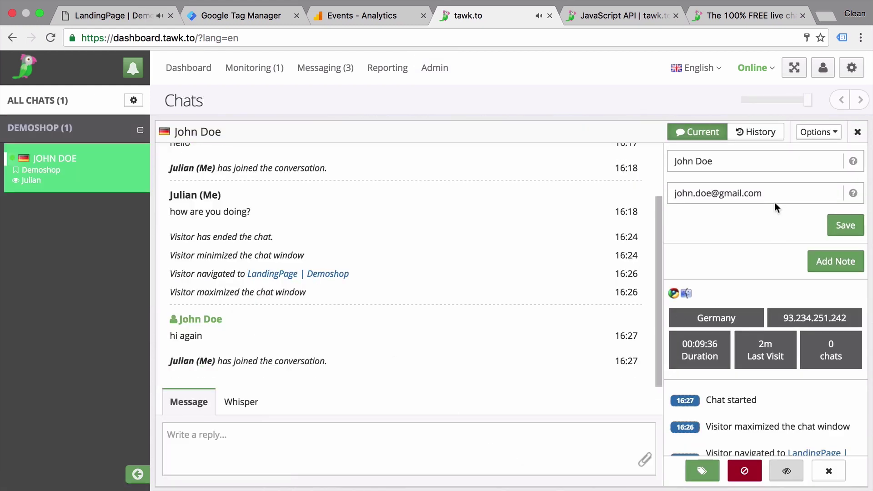
left_click(740, 164)
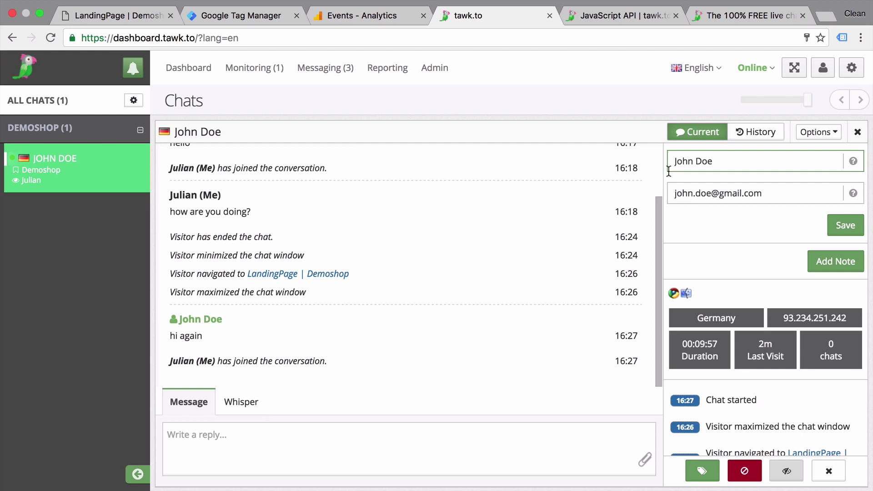
left_click(218, 442)
type("hi John")
key("Return")
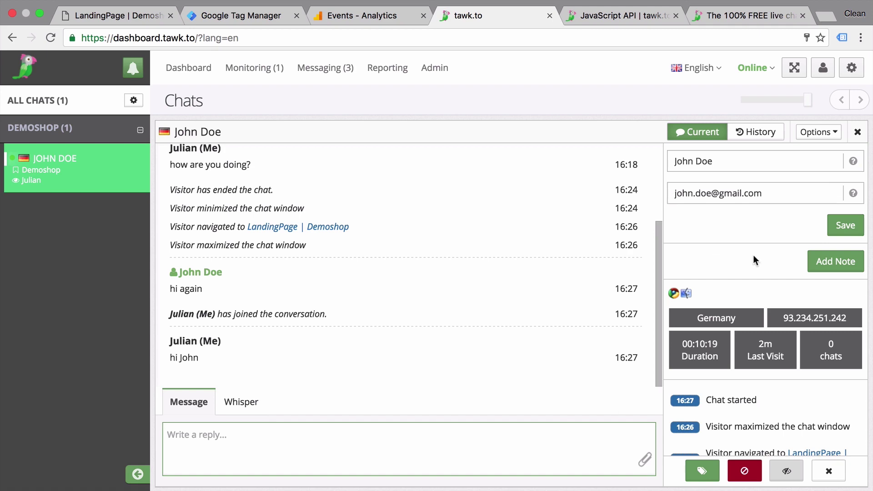
Return to the Google Tag Manager workspace's Tags list.
left_click(274, 20)
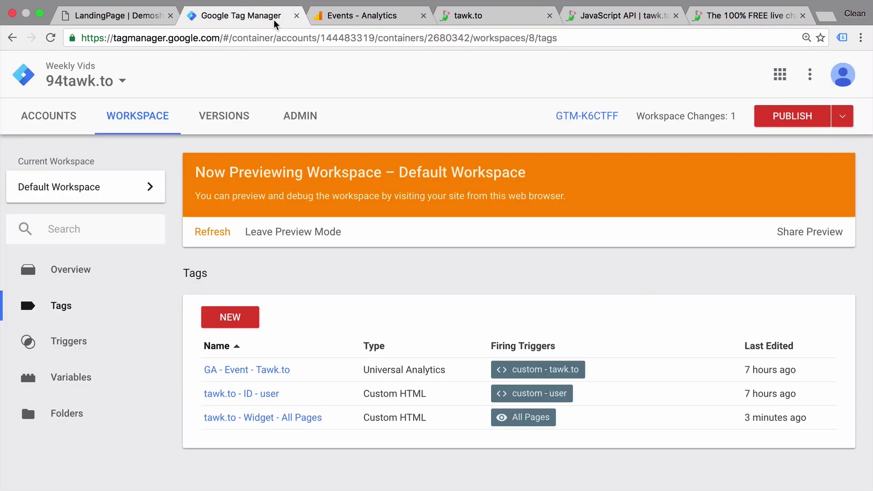